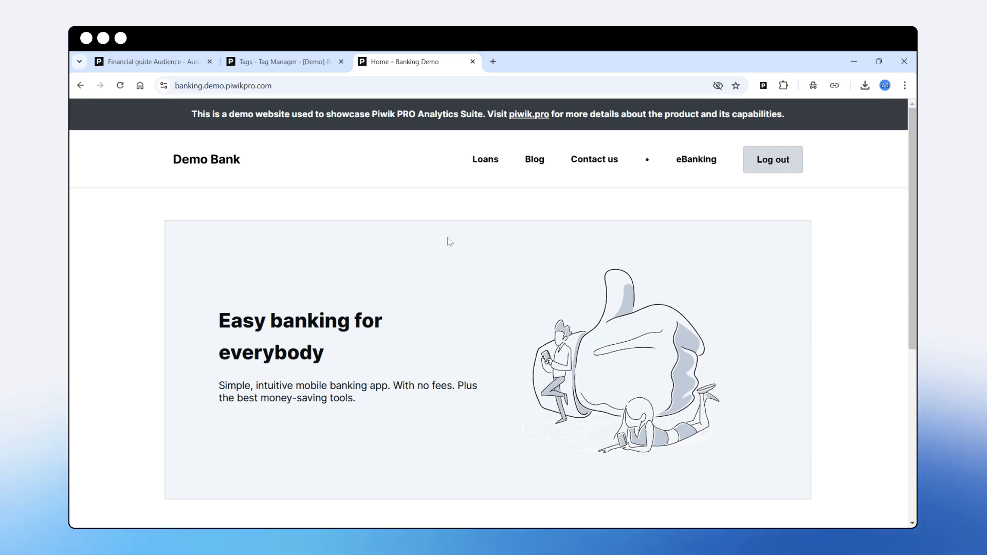
# - Open the Demo Bank Blog and highlight the posts' Finances, Insurances and Stock Markets category labels
pyautogui.click(535, 160)
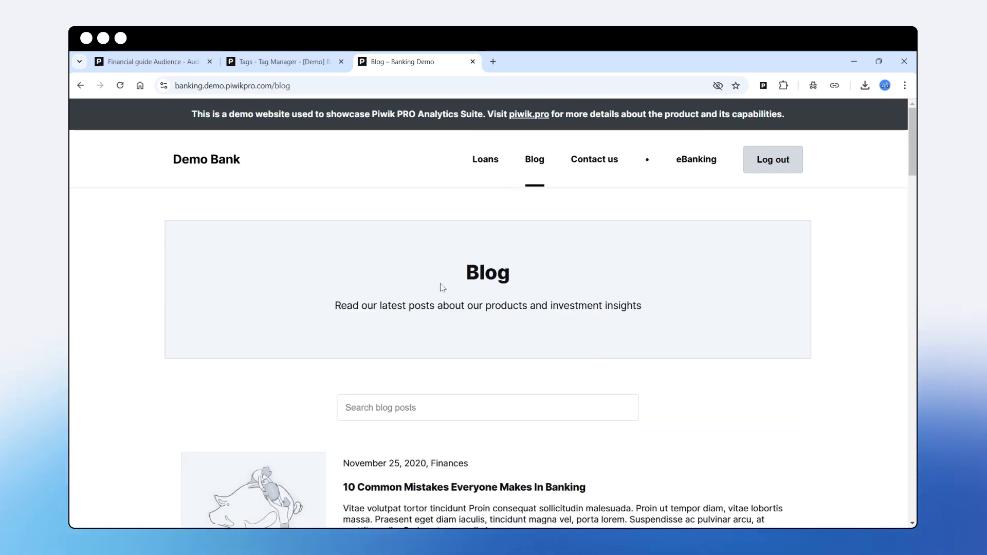
pyautogui.scroll(-3, 442, 283)
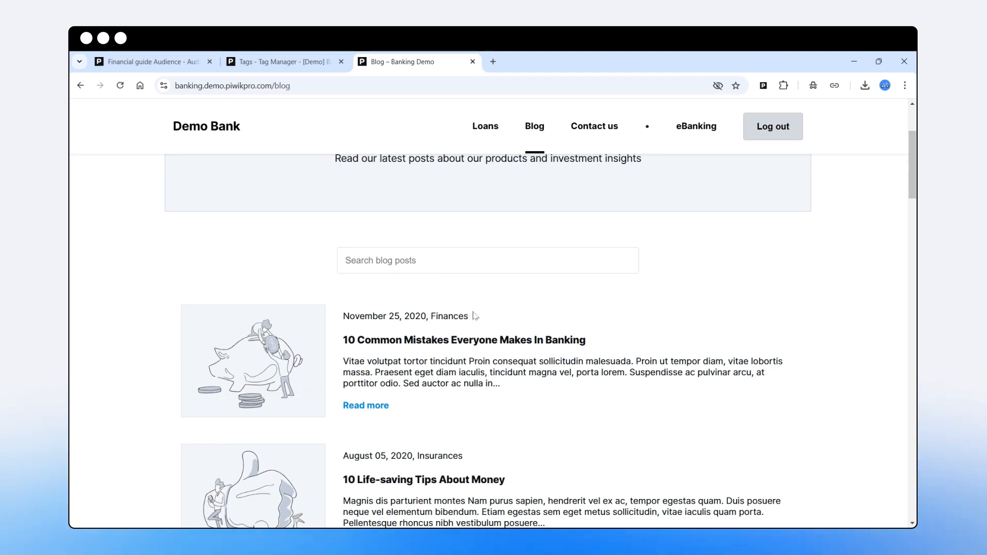
pyautogui.moveTo(431, 318); pyautogui.dragTo(479, 321)
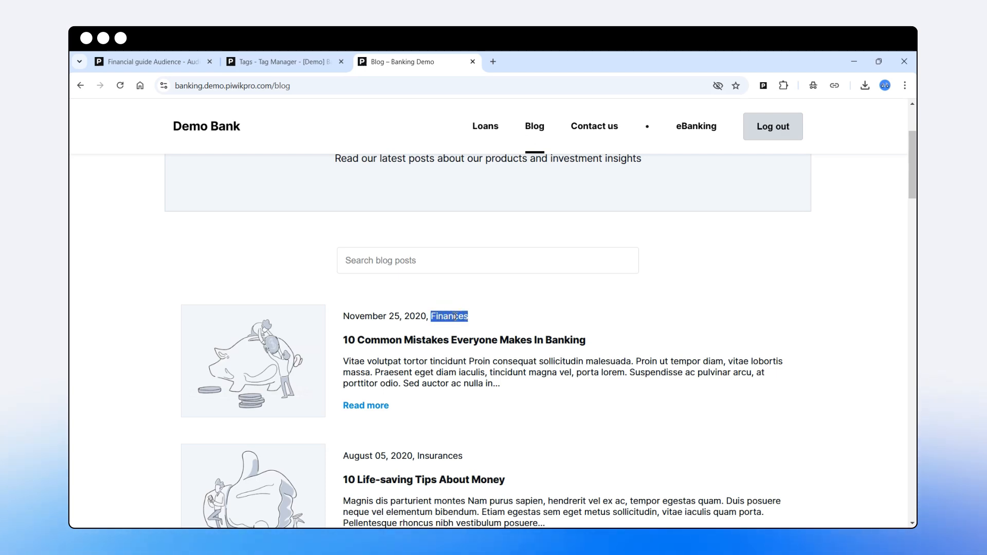
pyautogui.scroll(-2, 442, 346)
pyautogui.doubleClick(441, 346)
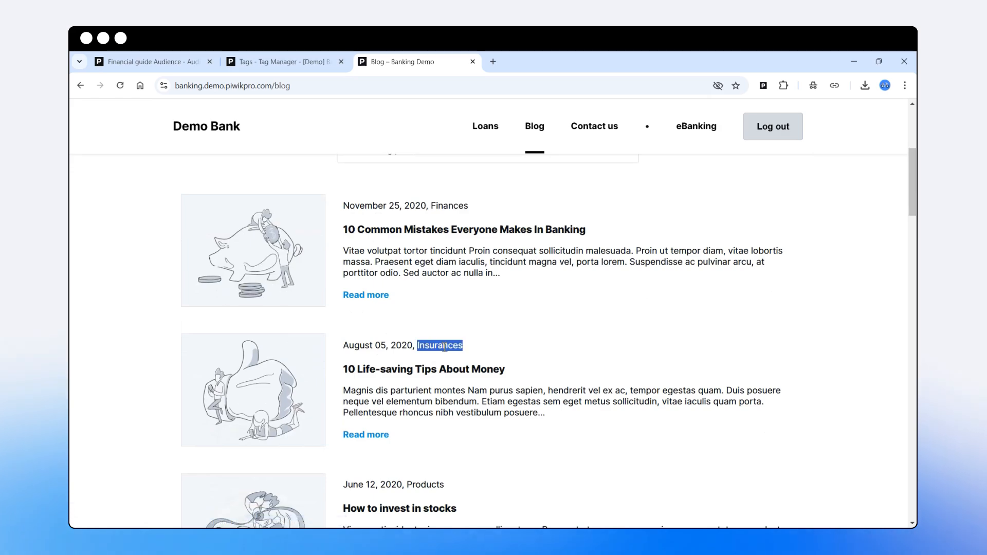
pyautogui.scroll(-3, 441, 355)
pyautogui.scroll(-8, 440, 362)
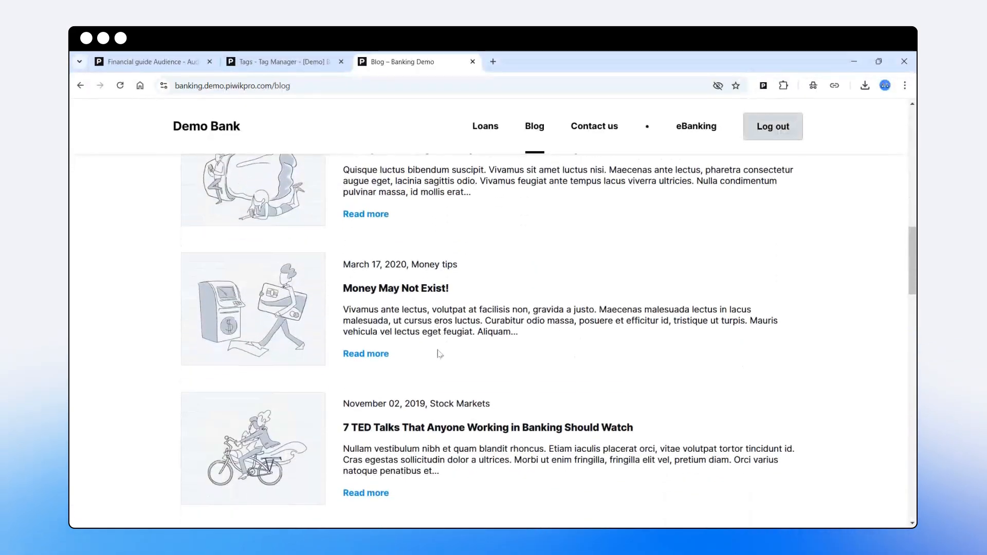
pyautogui.moveTo(433, 353); pyautogui.dragTo(500, 354)
pyautogui.scroll(14, 489, 360)
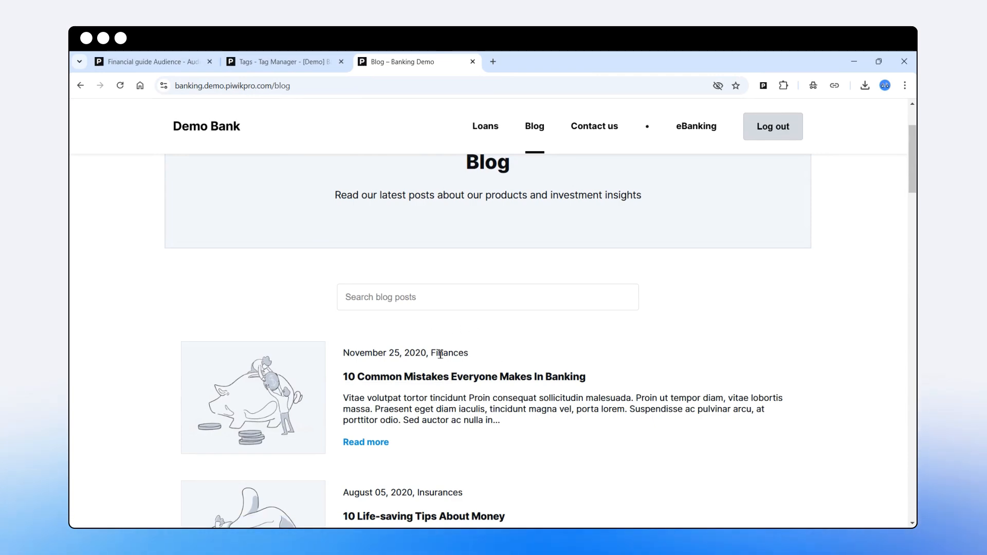
# - Scroll through the remaining blog posts and return to the Tag Manager banner tags
pyautogui.scroll(-4, 473, 378)
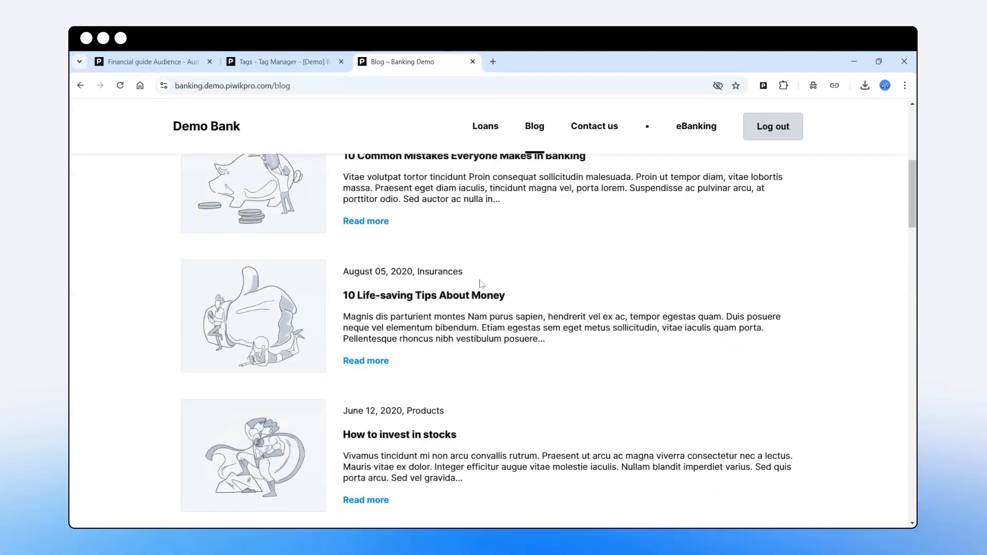
pyautogui.scroll(-3, 447, 399)
pyautogui.scroll(-2, 460, 394)
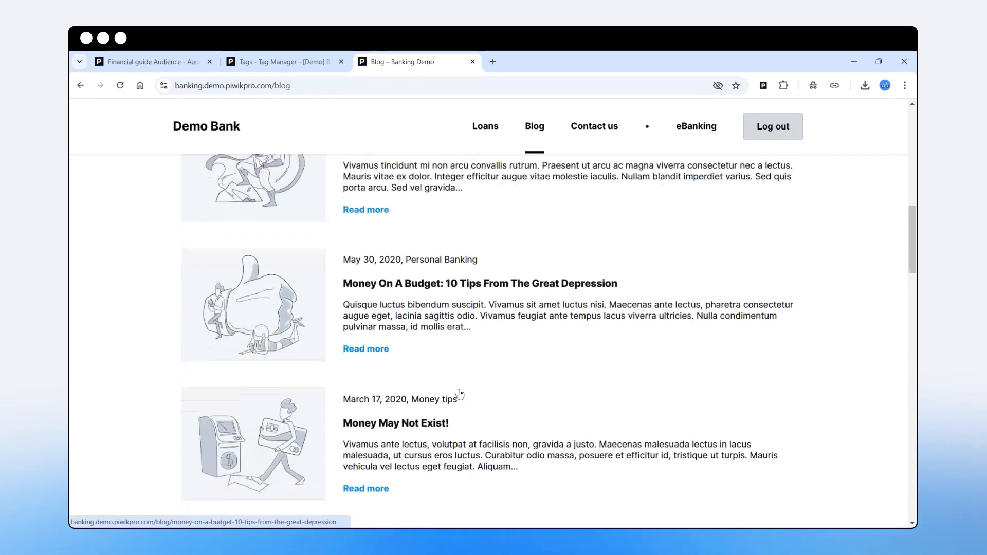
pyautogui.scroll(-3, 460, 394)
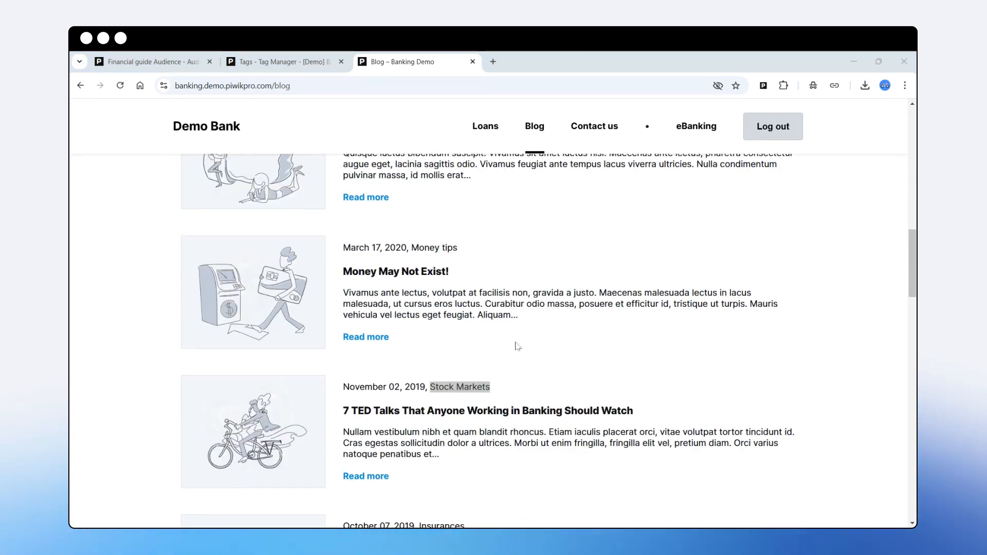
pyautogui.scroll(10, 514, 347)
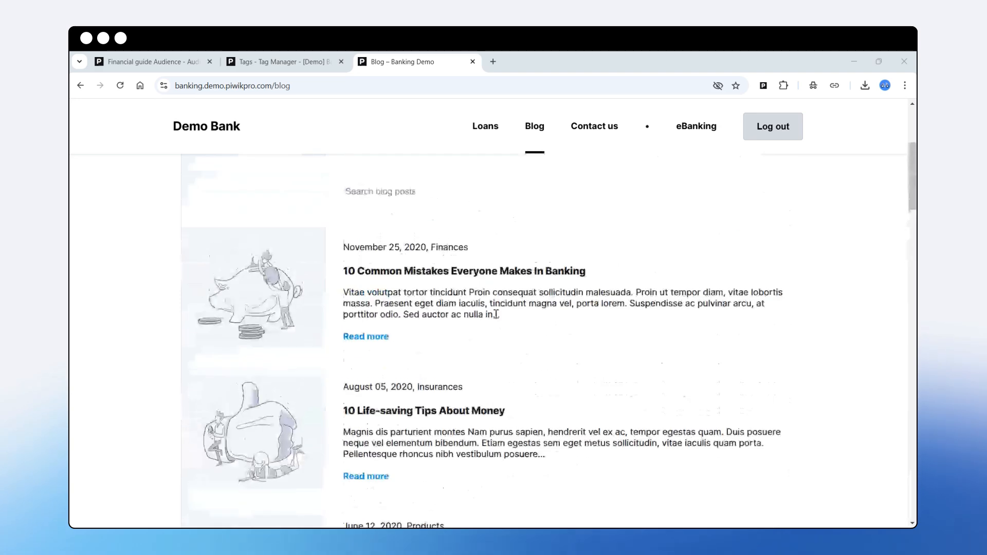
pyautogui.scroll(4, 496, 314)
pyautogui.click(282, 62)
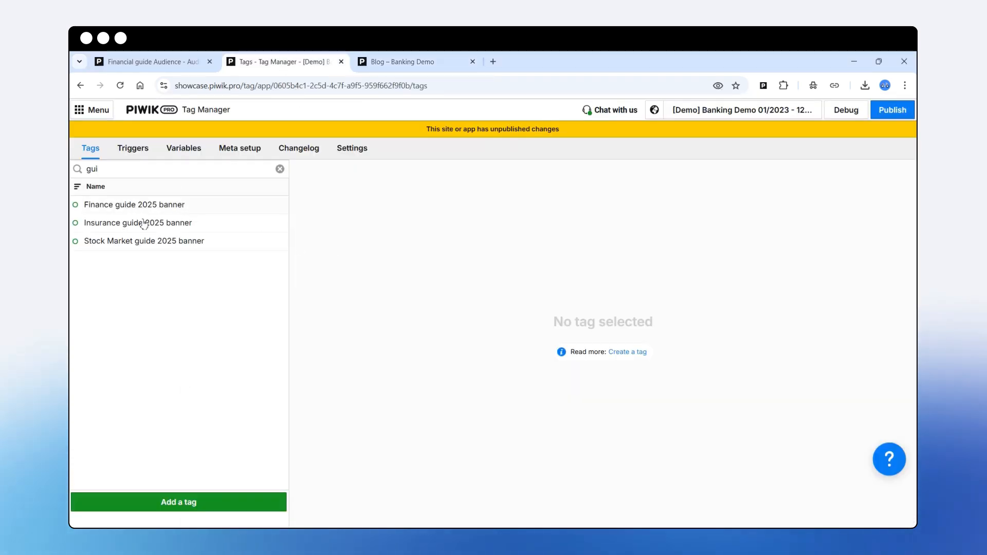
# - Copy lines 2–10 of the Finance guide 2025 banner tag's script and go back to the blog
pyautogui.click(146, 205)
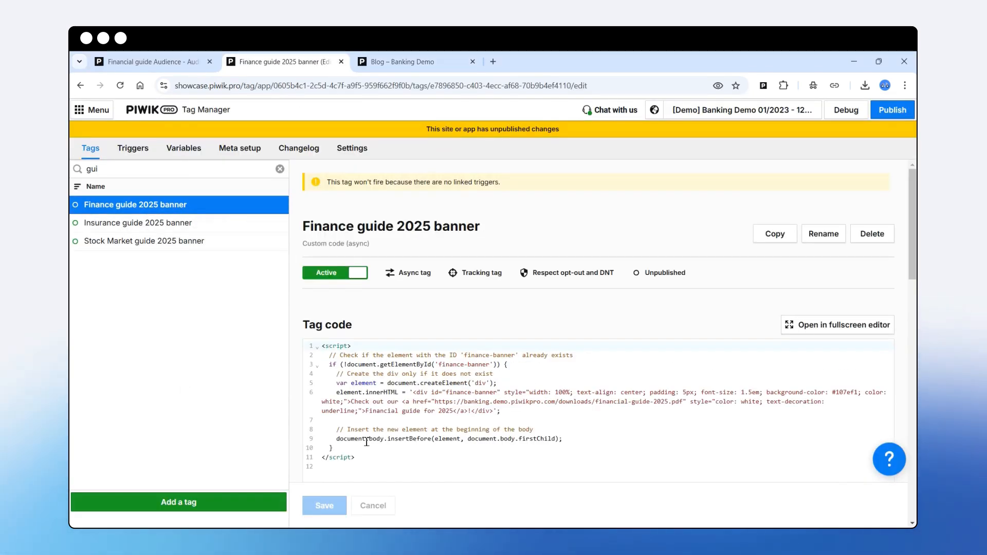
pyautogui.moveTo(334, 448); pyautogui.dragTo(322, 355)
pyautogui.hotkey('ctrl', 'c')
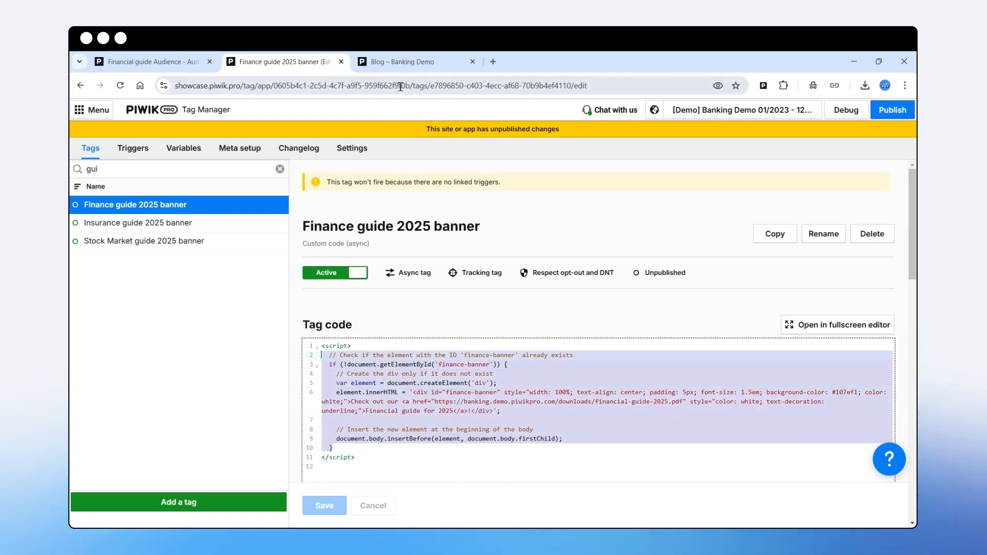
pyautogui.click(402, 62)
# - Run the copied finance banner script in the DevTools console to show the 'Financial guide for 2025' banner
pyautogui.rightClick(213, 364)
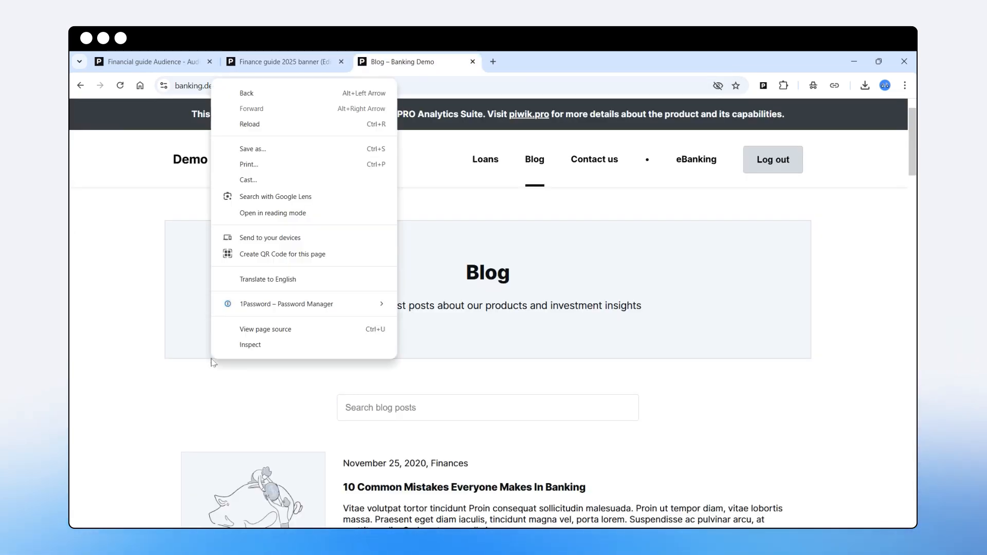
pyautogui.click(257, 346)
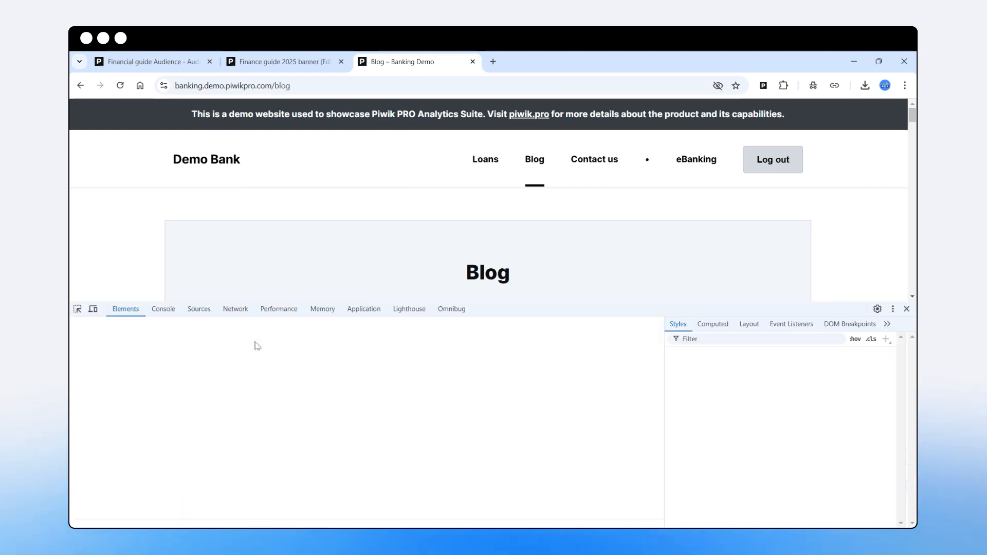
pyautogui.click(163, 310)
pyautogui.hotkey('ctrl', 'v')
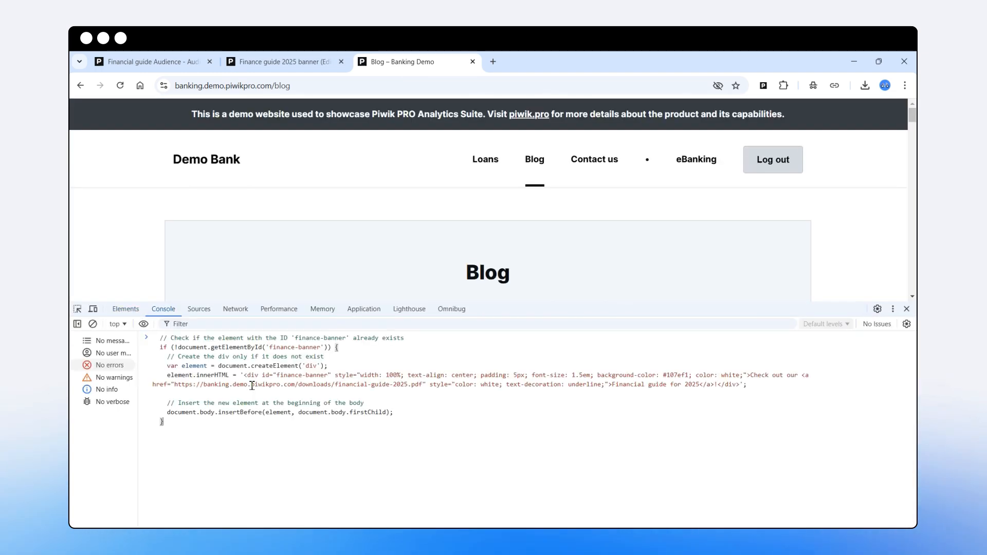
pyautogui.press('Return')
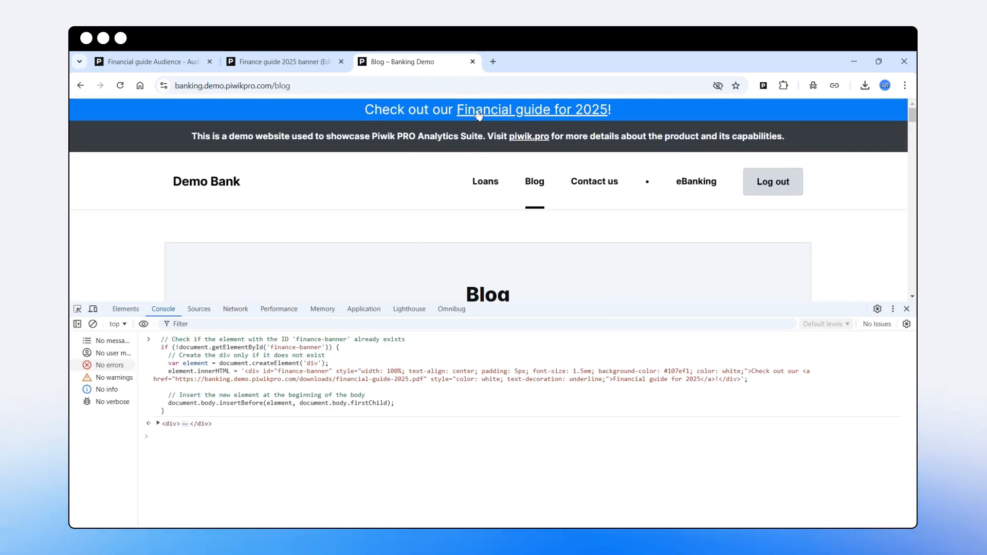
pyautogui.click(290, 66)
# - Inspect the Insurance guide 2025 banner code and its insurance-guide-2025 PDF, then the Stock Market banner tag
pyautogui.click(118, 225)
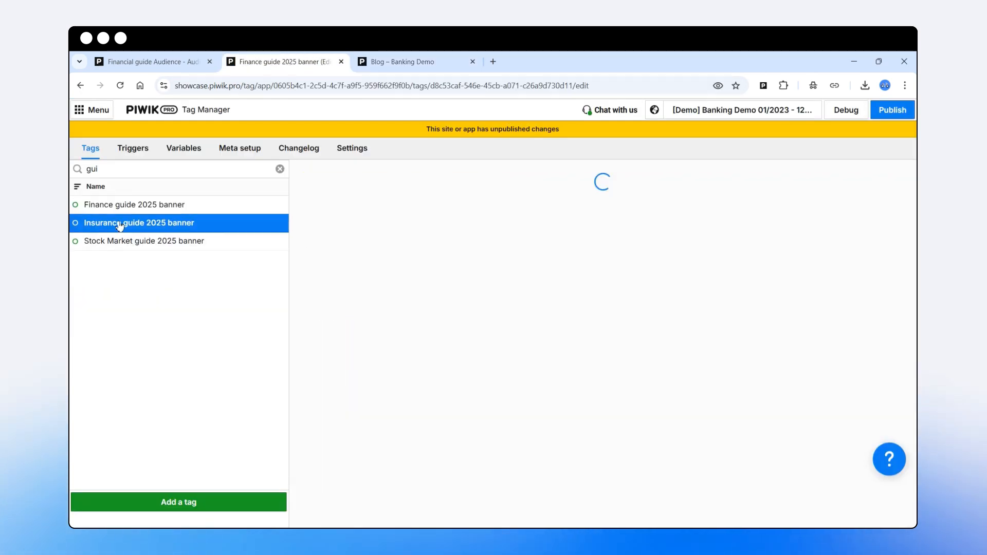
pyautogui.moveTo(621, 401); pyautogui.dragTo(697, 402)
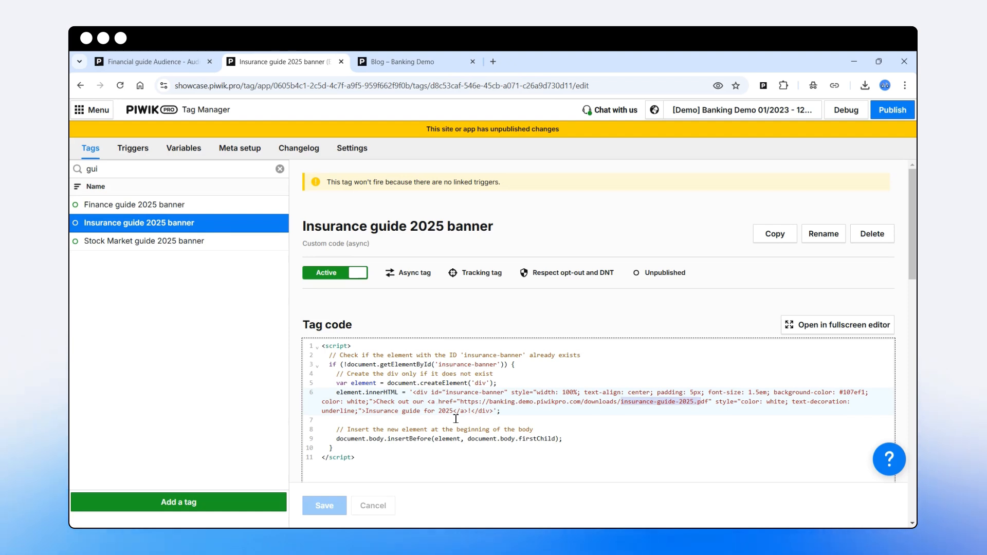
pyautogui.click(155, 242)
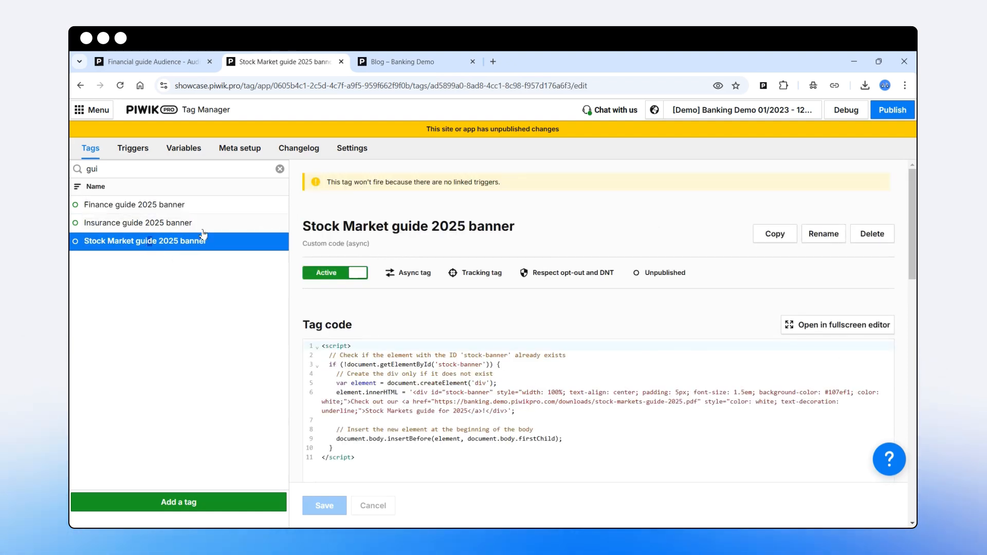
# - Close DevTools on the blog, scroll through the posts, and load the Demo Bank home page
pyautogui.click(407, 64)
pyautogui.click(906, 309)
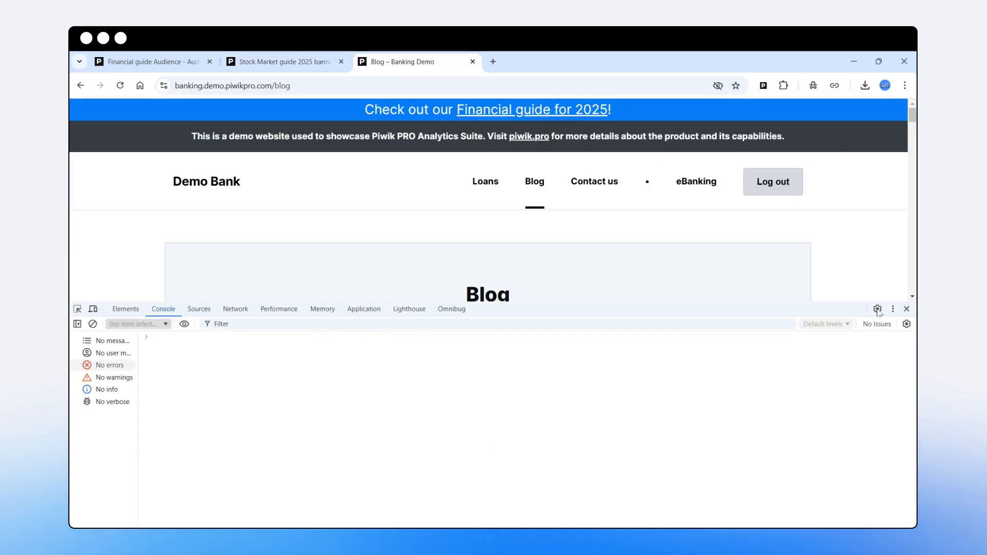
pyautogui.scroll(-3, 451, 435)
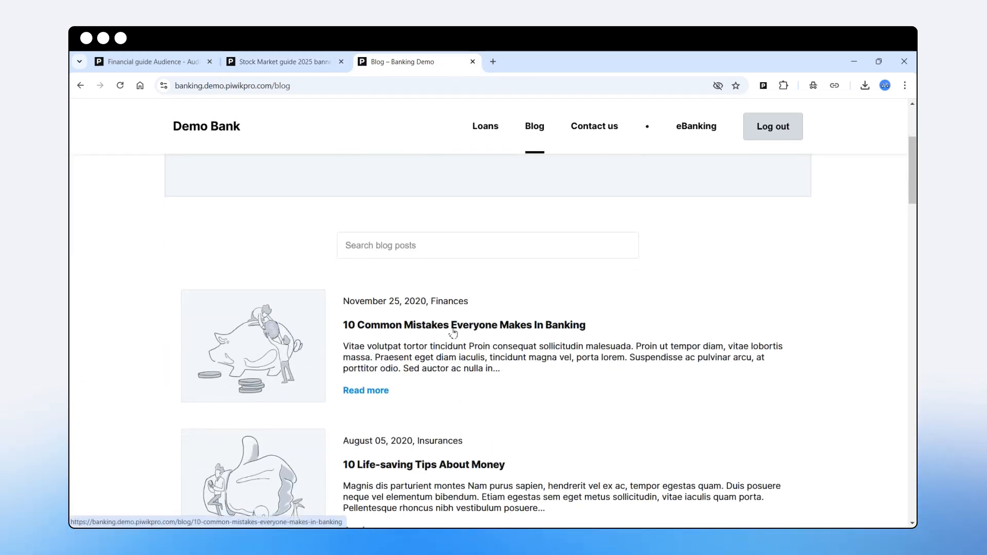
pyautogui.scroll(-1, 452, 360)
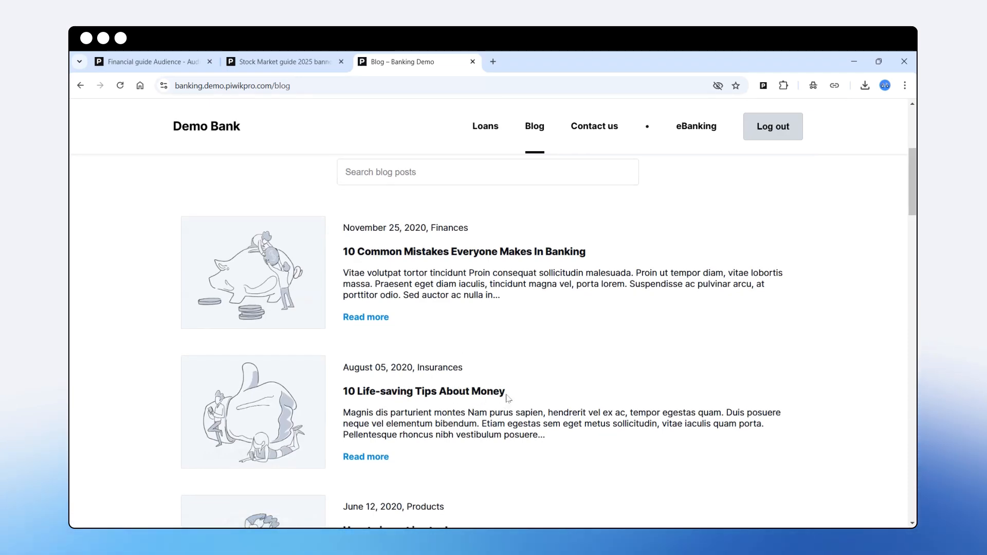
pyautogui.scroll(-1, 509, 394)
pyautogui.scroll(-4, 509, 394)
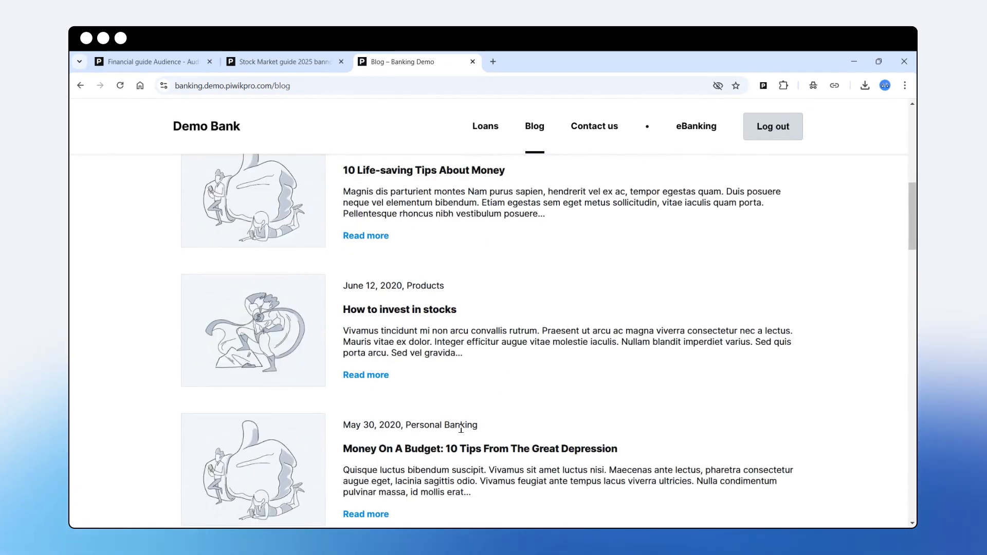
pyautogui.scroll(8, 452, 417)
pyautogui.scroll(1, 462, 380)
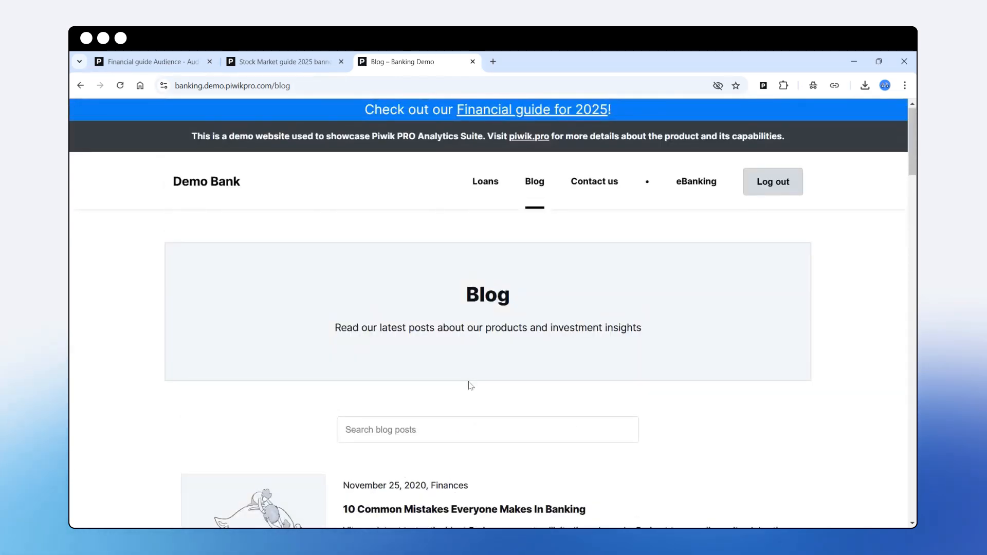
pyautogui.click(195, 187)
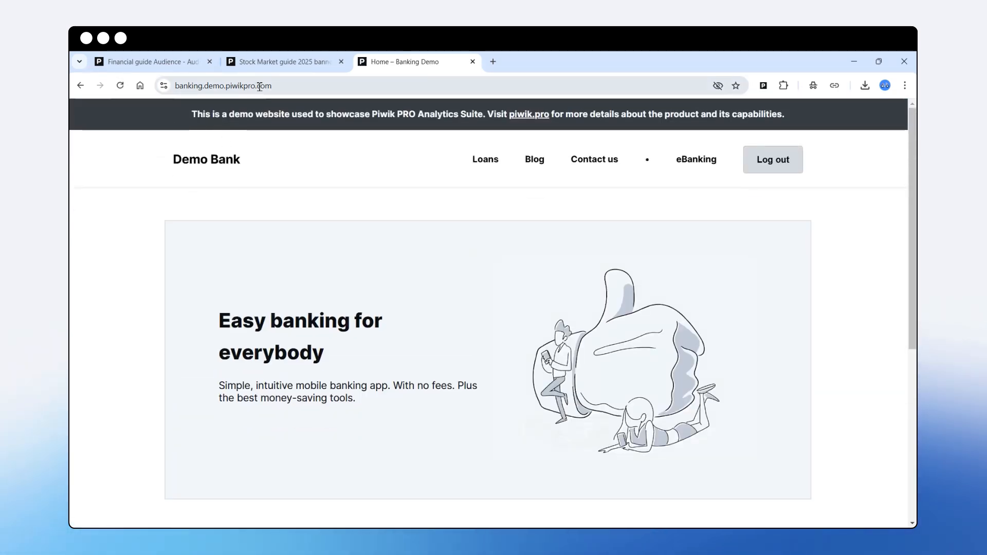
# - Check the Financial guide Audience's date range of 12/16/2024 to 12/22/2024
pyautogui.click(154, 62)
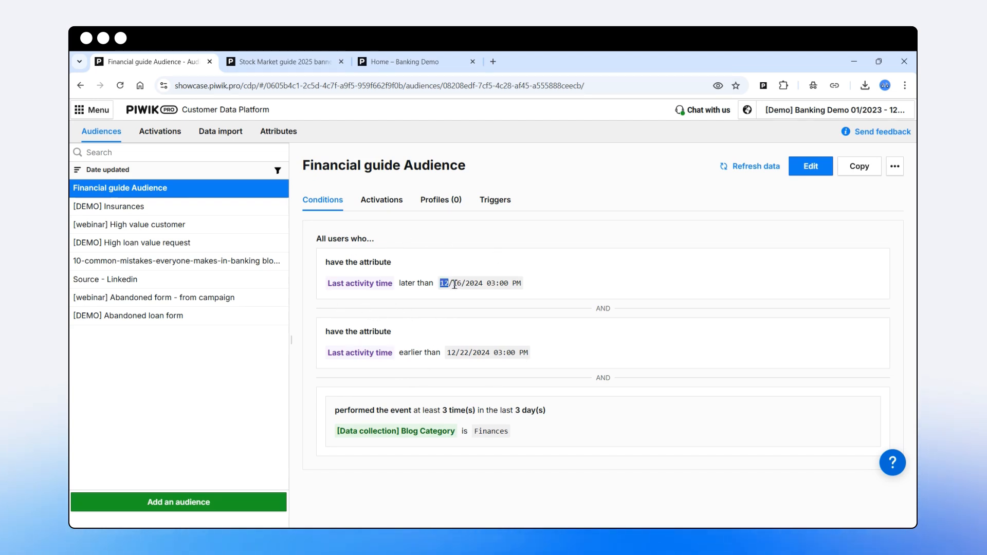
pyautogui.moveTo(447, 353); pyautogui.dragTo(462, 354)
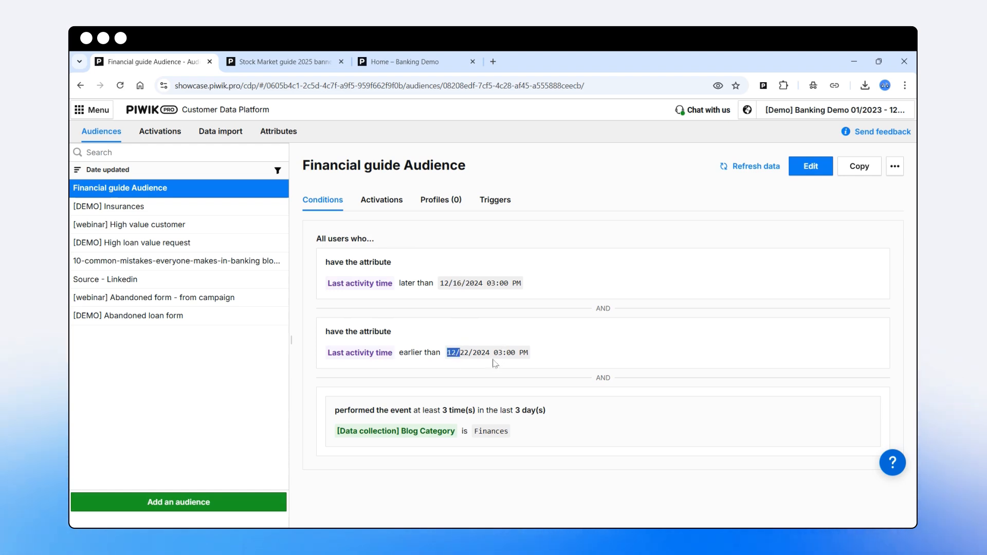
pyautogui.click(408, 63)
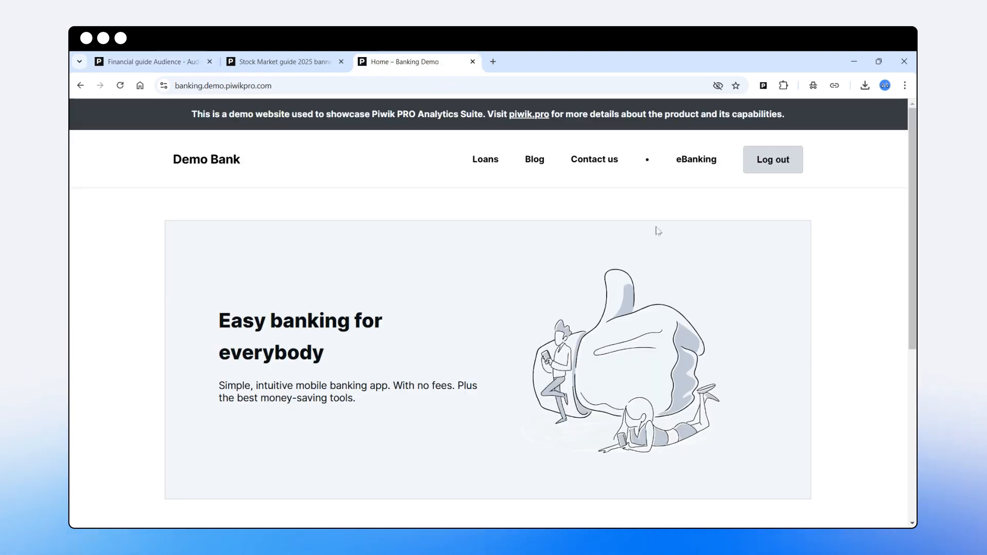
pyautogui.click(138, 64)
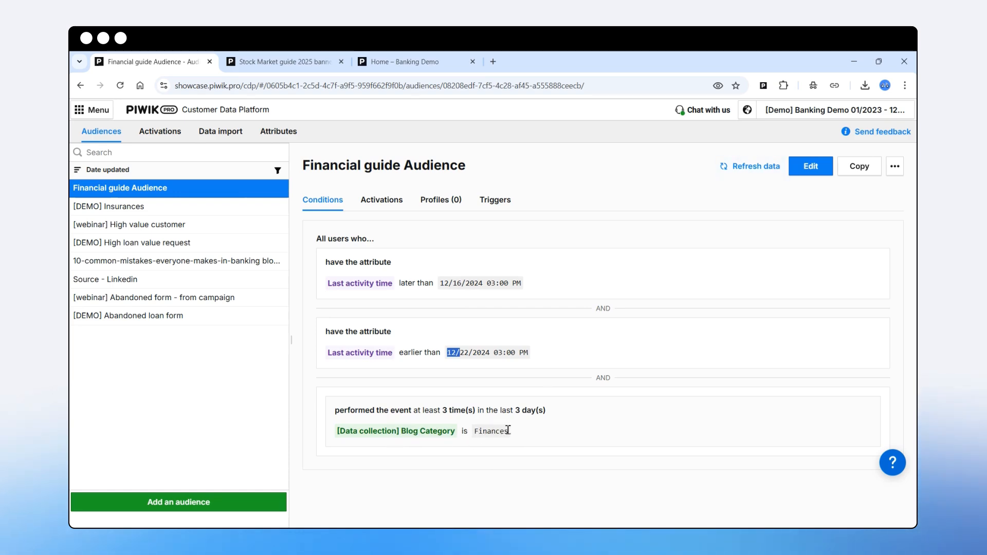
# - Edit the Financial guide Audience, keeping days as the 3-day window unit and Finances as Blog Category
pyautogui.click(812, 166)
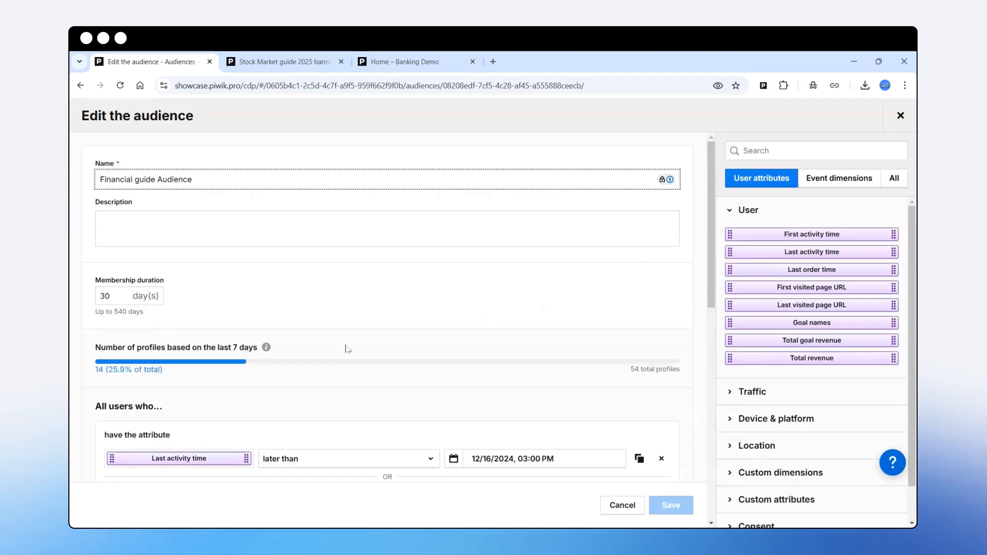
pyautogui.scroll(-10, 347, 349)
pyautogui.scroll(2, 262, 283)
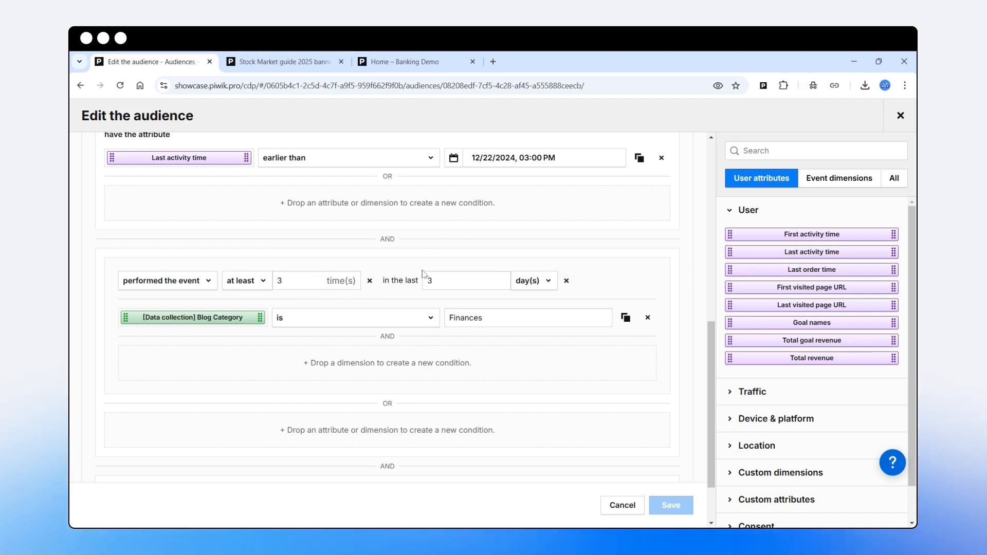
pyautogui.click(530, 283)
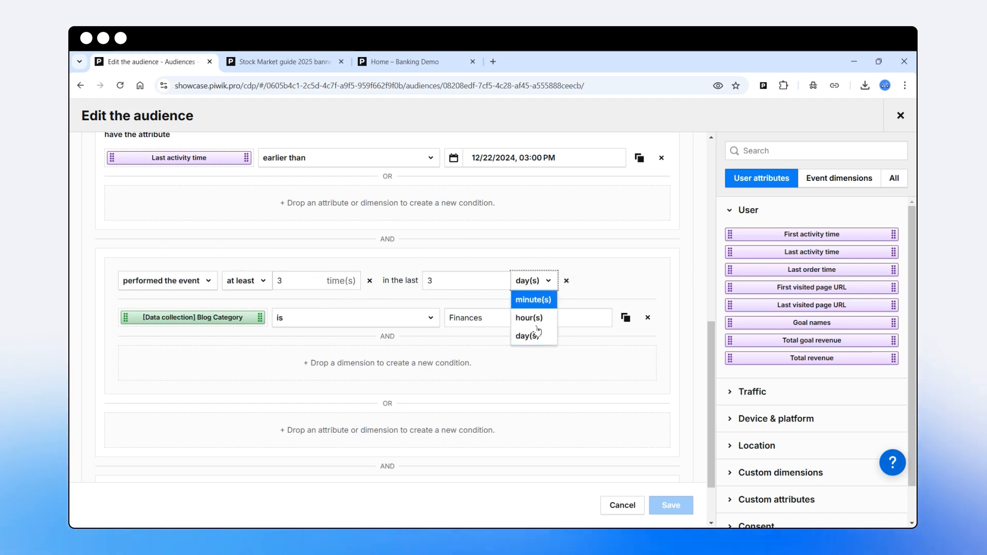
pyautogui.click(479, 306)
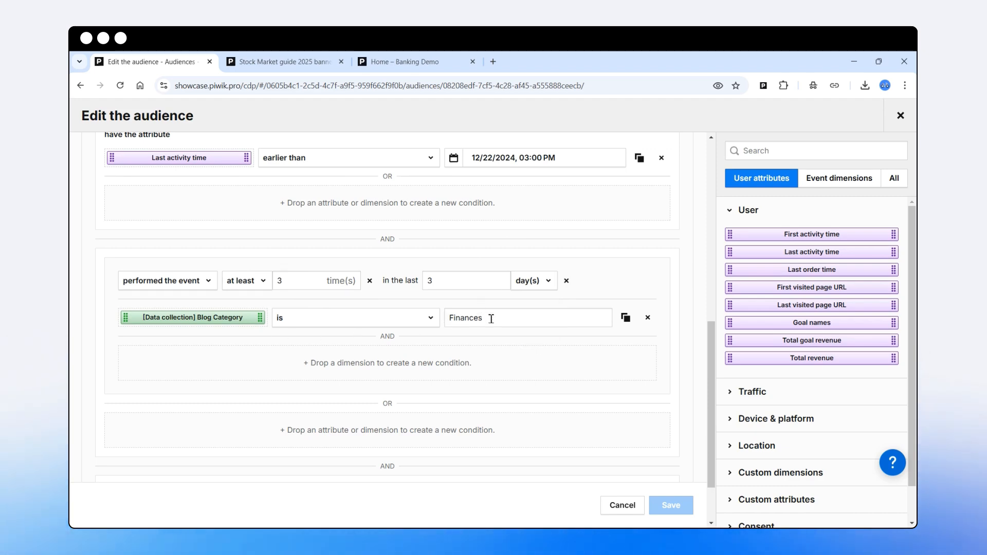
pyautogui.doubleClick(491, 319)
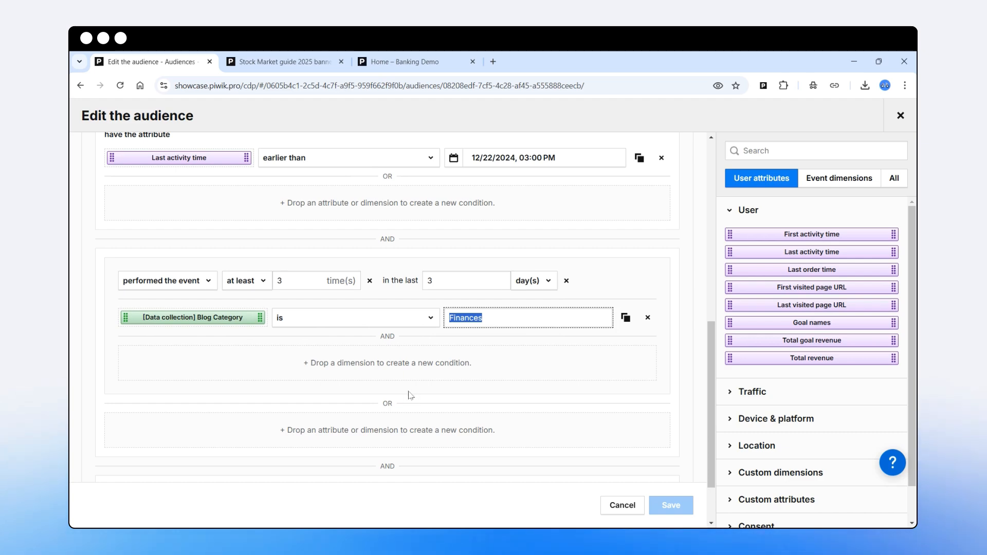
pyautogui.scroll(5, 410, 395)
pyautogui.click(901, 115)
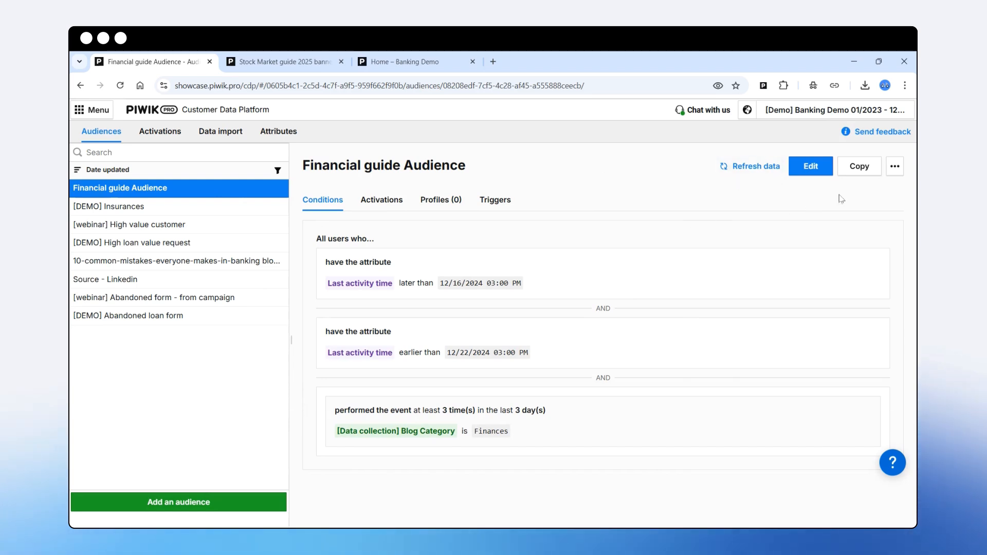
# - Copy the Financial guide Audience as a new audience named 'Insurance guide Audience'
pyautogui.click(858, 168)
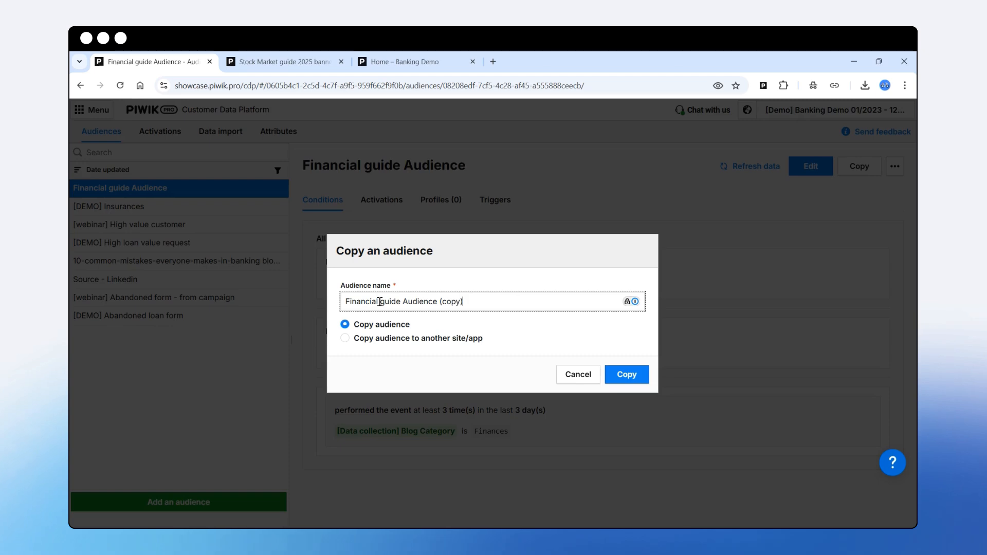
pyautogui.moveTo(386, 301); pyautogui.dragTo(304, 300)
pyautogui.press('BackSpace')
pyautogui.write('Insurances')
pyautogui.press('BackSpace')
pyautogui.moveTo(470, 302); pyautogui.dragTo(441, 313)
pyautogui.press('BackSpace')
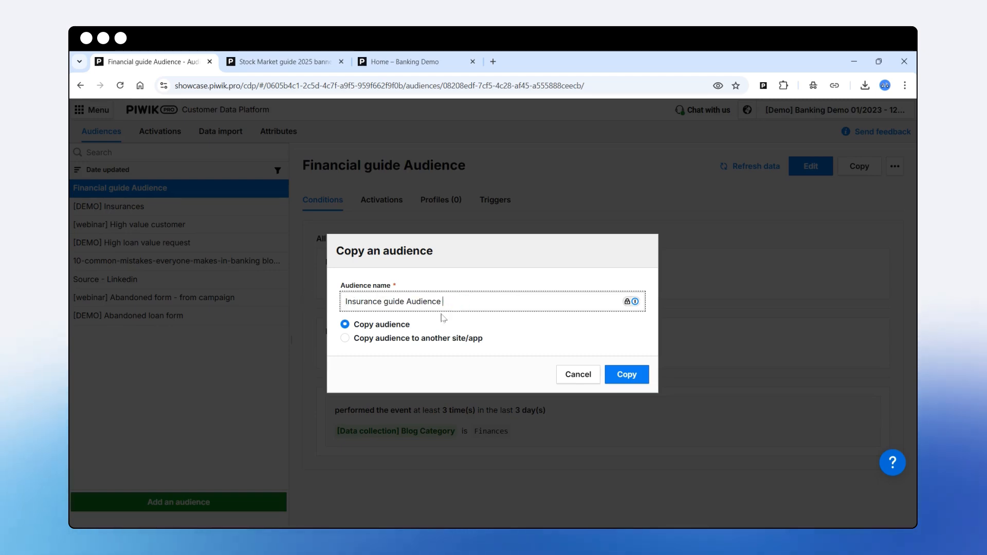
pyautogui.click(624, 375)
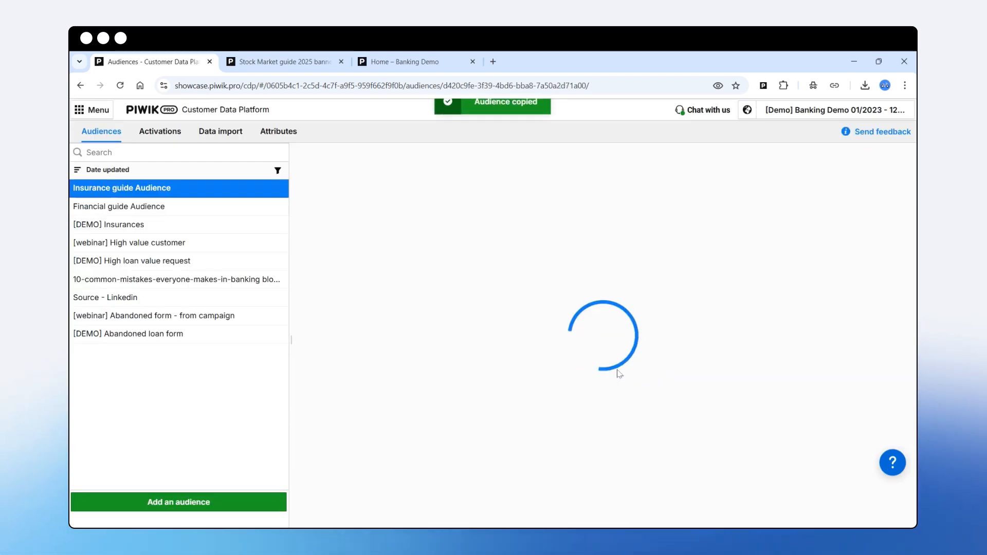
pyautogui.scroll(-8, 551, 276)
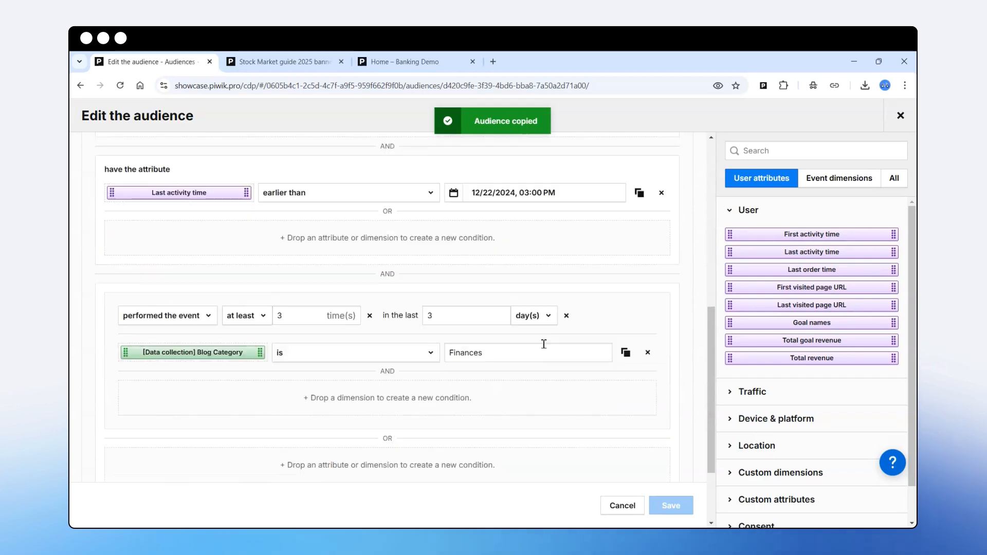
# - Replace the Blog Category value Finances with 'Insurances' taken from the blog, and save
pyautogui.click(415, 63)
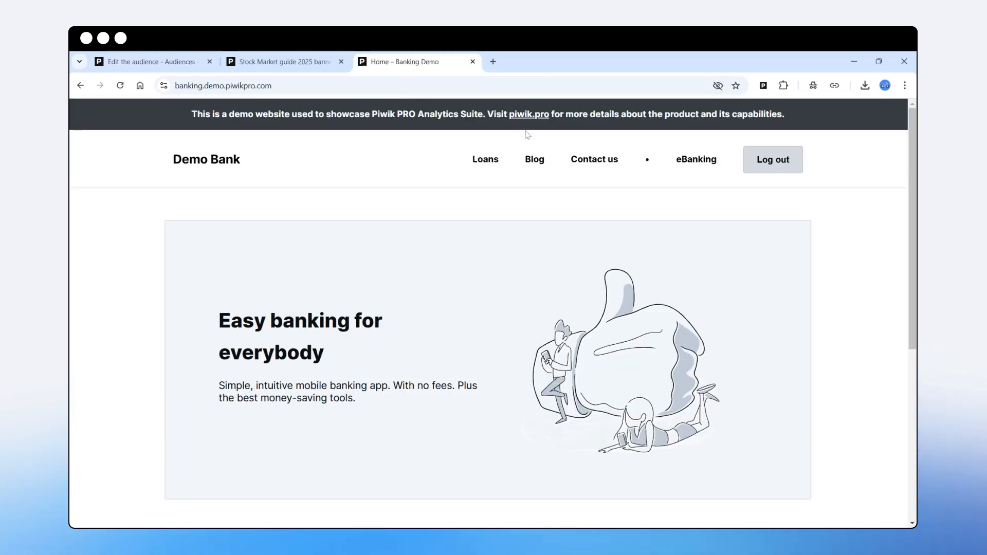
pyautogui.scroll(-5, 463, 283)
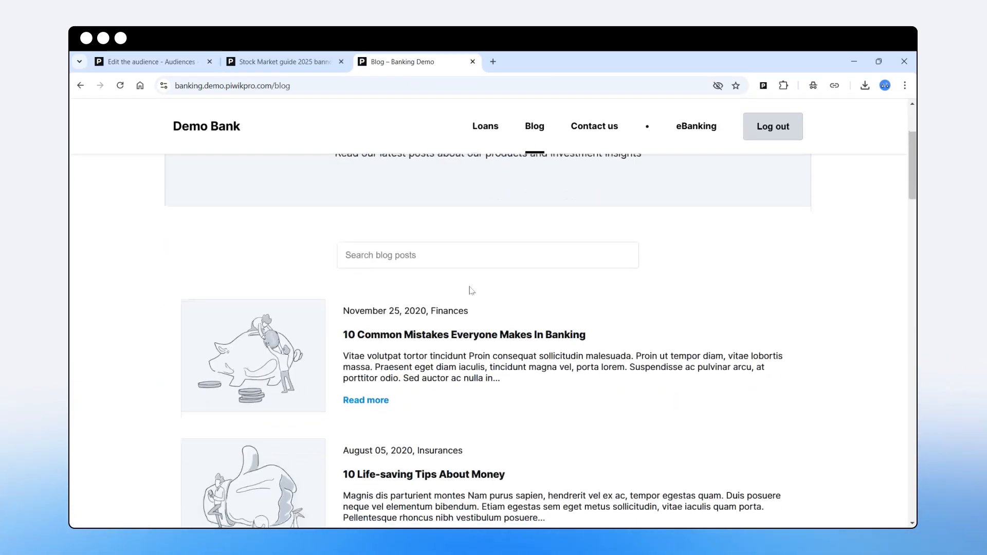
pyautogui.doubleClick(447, 309)
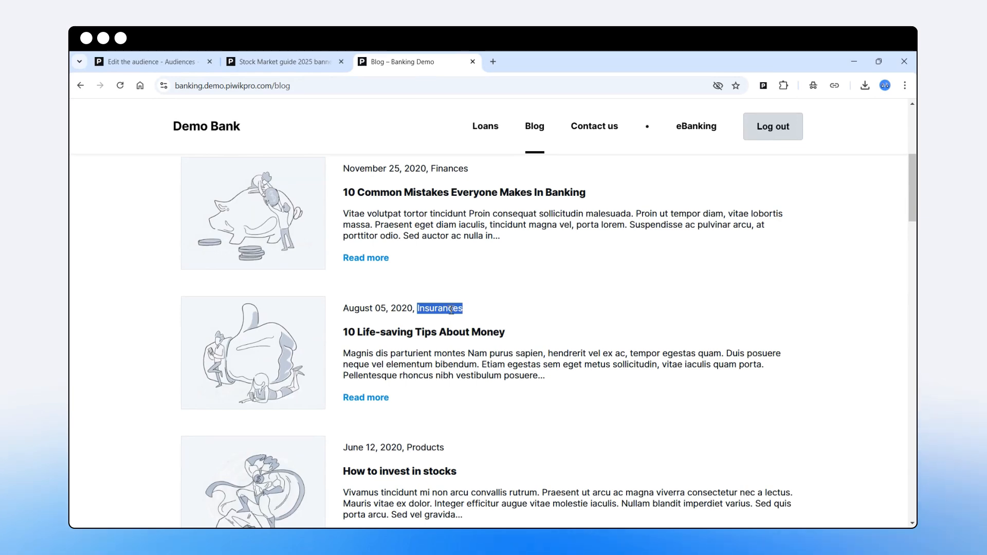
pyautogui.click(170, 62)
pyautogui.doubleClick(483, 345)
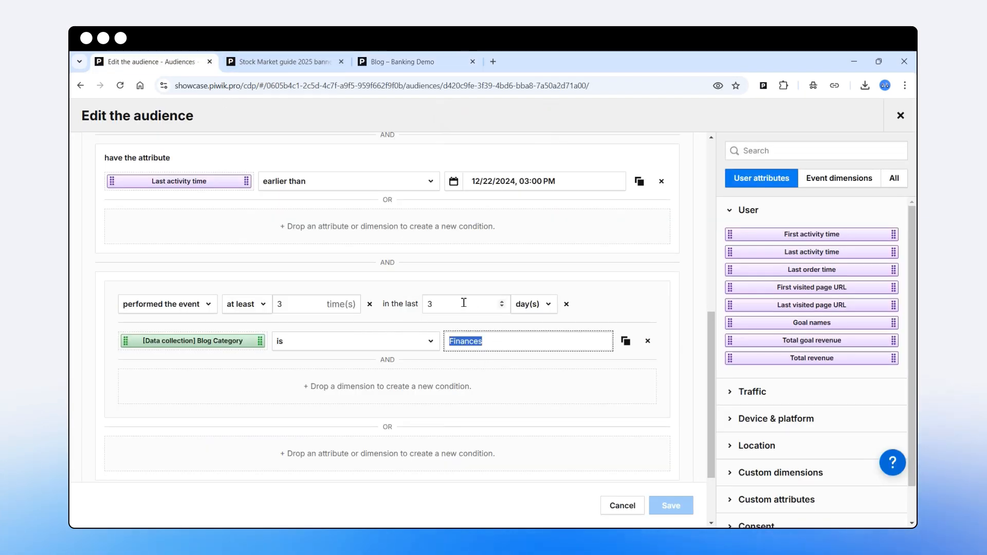
pyautogui.hotkey('ctrl', 'v')
pyautogui.click(671, 506)
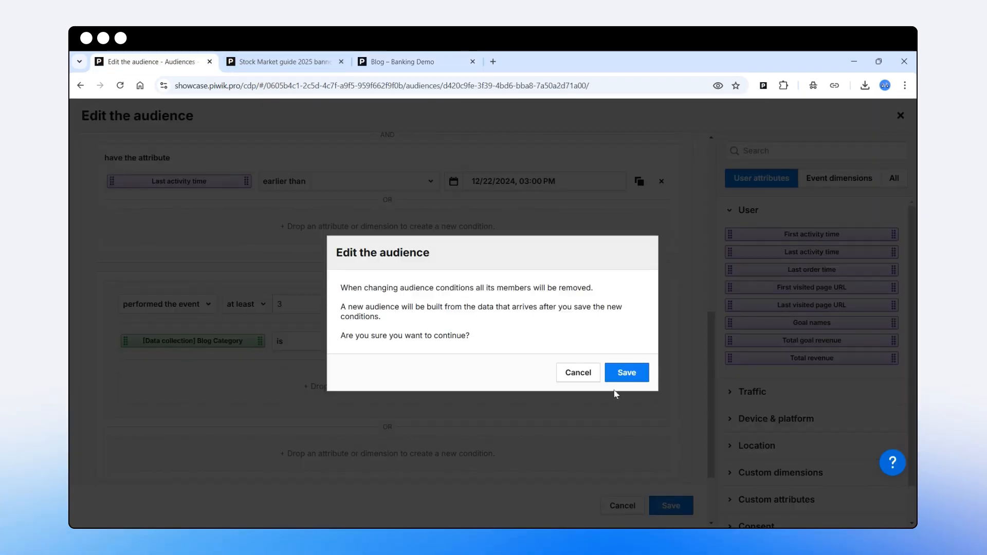
pyautogui.click(627, 374)
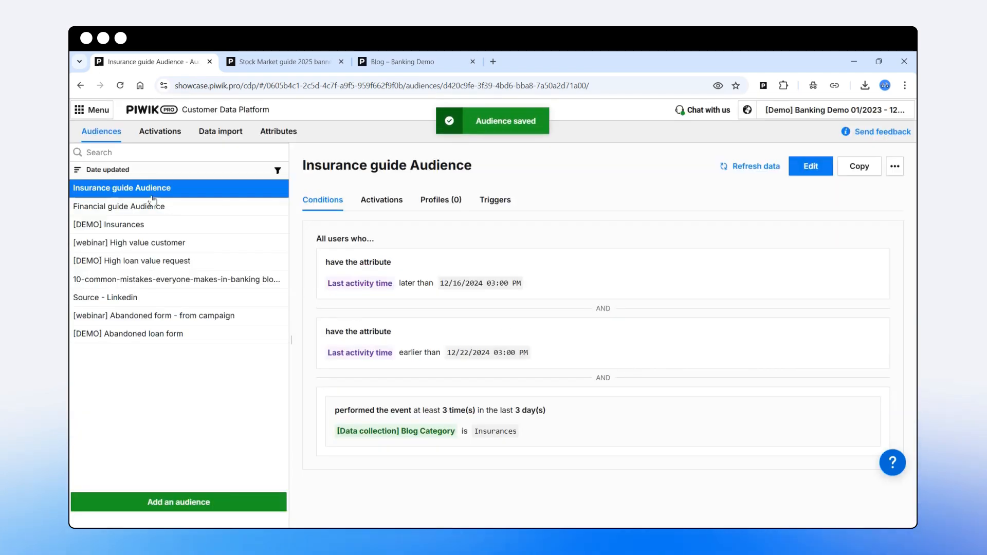
# - Copy the Insurance guide Audience as a new audience named 'Stock Markets guide Audience'
pyautogui.click(858, 166)
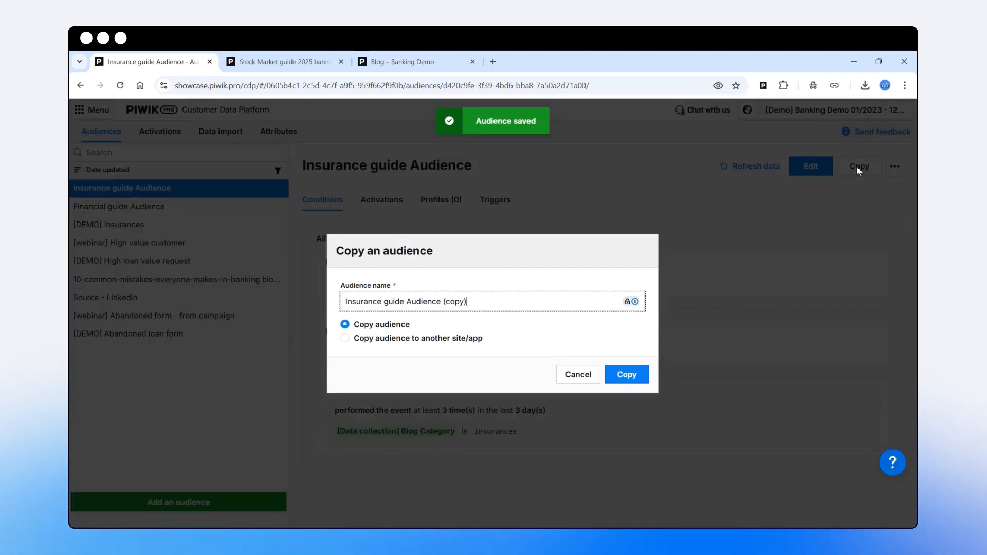
pyautogui.moveTo(381, 302); pyautogui.dragTo(263, 289)
pyautogui.write('S')
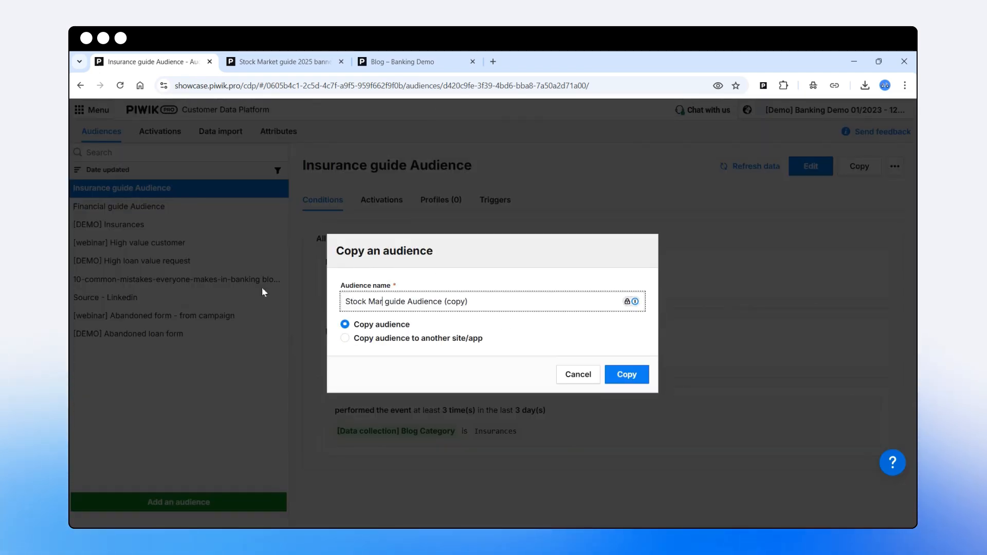
pyautogui.write('kets')
pyautogui.click(554, 307)
pyautogui.press('BackSpace')
pyautogui.press('BackSpace')
pyautogui.press('BackSpace')
pyautogui.press('BackSpace')
pyautogui.press('BackSpace')
pyautogui.press('BackSpace')
pyautogui.press('BackSpace')
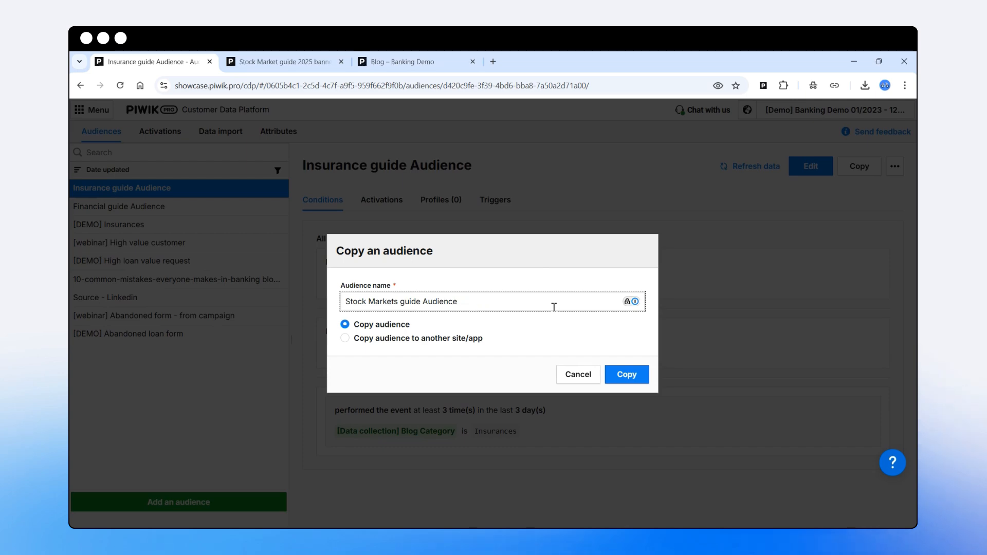
pyautogui.click(630, 373)
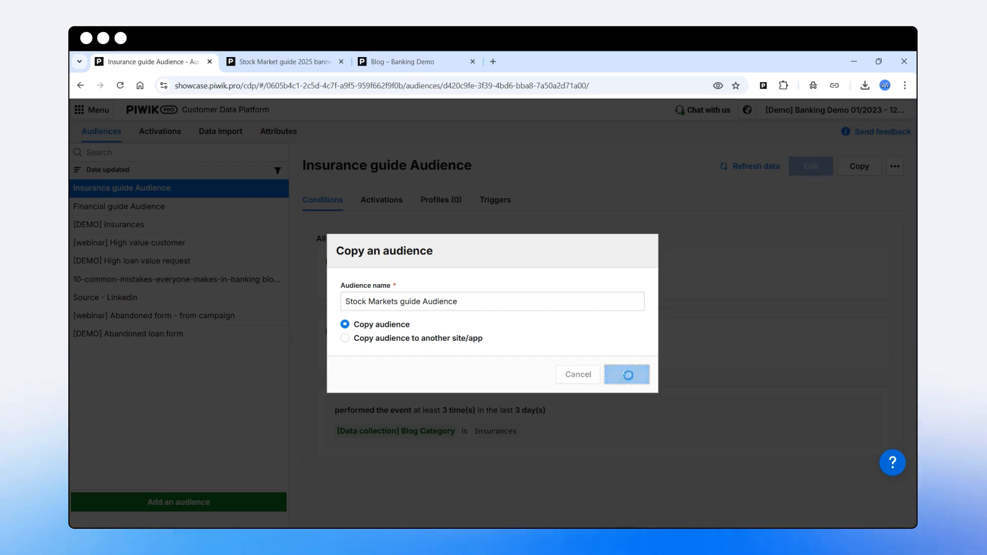
pyautogui.scroll(-5, 555, 329)
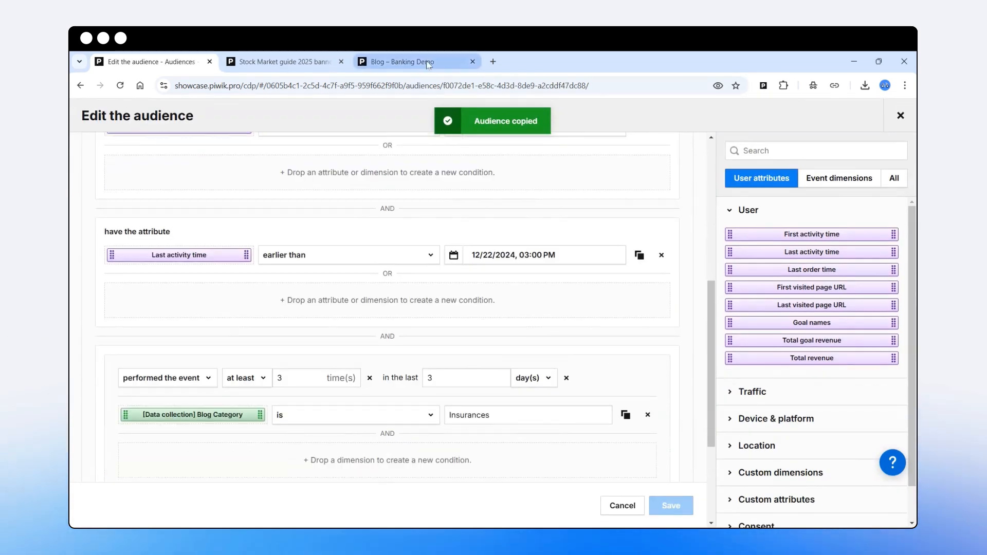
# - Replace the Blog Category value Insurances with 'Stock Markets' copied from the blog, and save
pyautogui.click(407, 62)
pyautogui.scroll(-9, 484, 295)
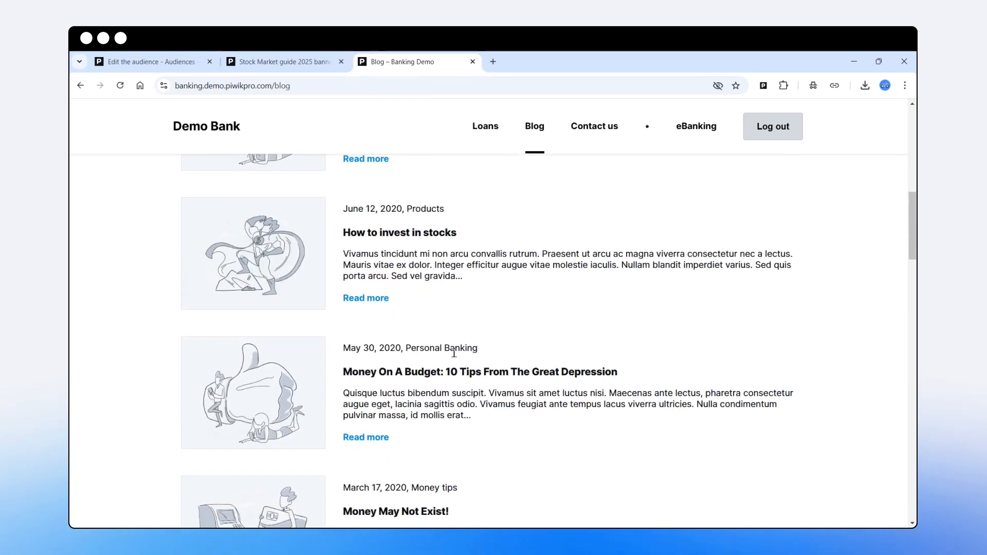
pyautogui.moveTo(431, 388); pyautogui.dragTo(490, 389)
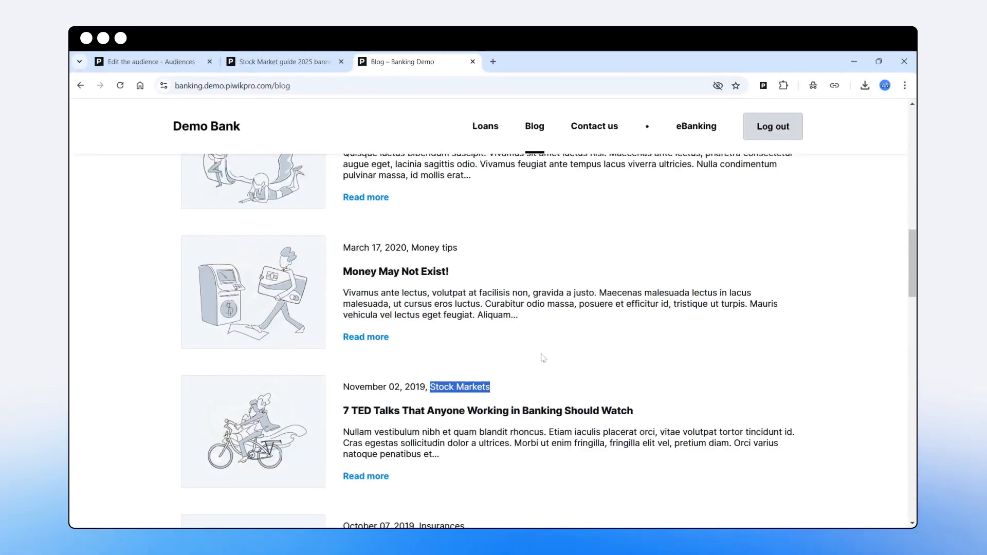
pyautogui.hotkey('ctrl', 'c')
pyautogui.hotkey('ctrl', '1')
pyautogui.doubleClick(509, 416)
pyautogui.hotkey('ctrl', 'v')
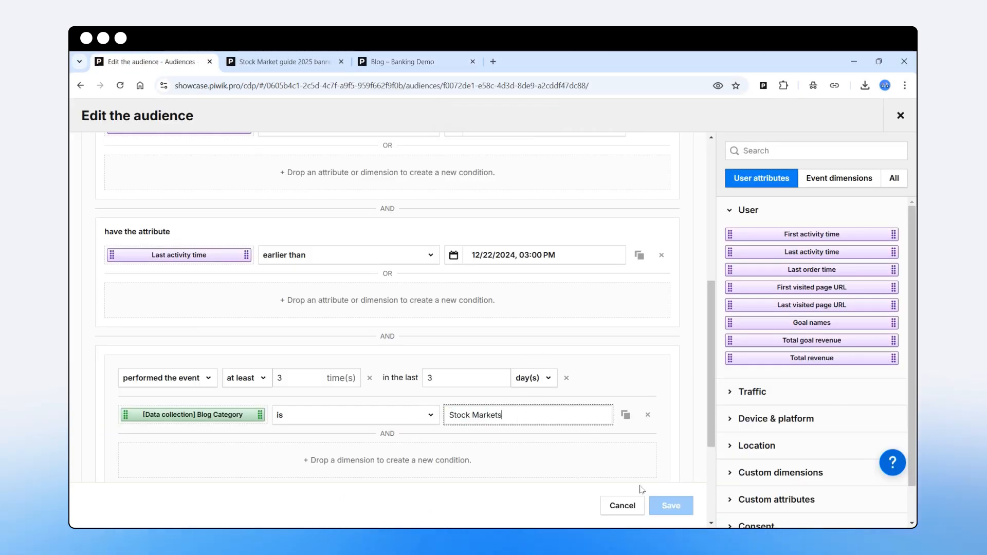
pyautogui.click(671, 505)
pyautogui.click(624, 374)
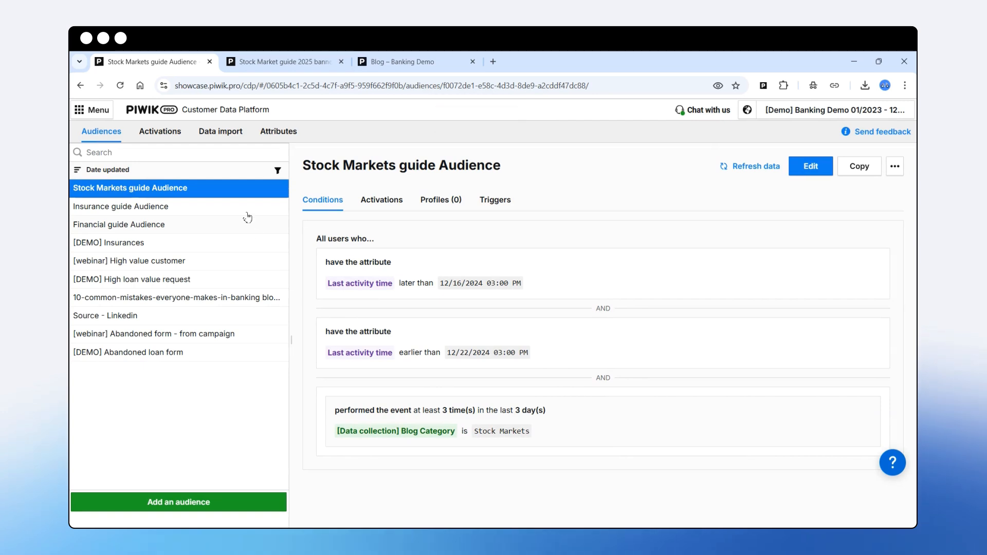
pyautogui.click(261, 64)
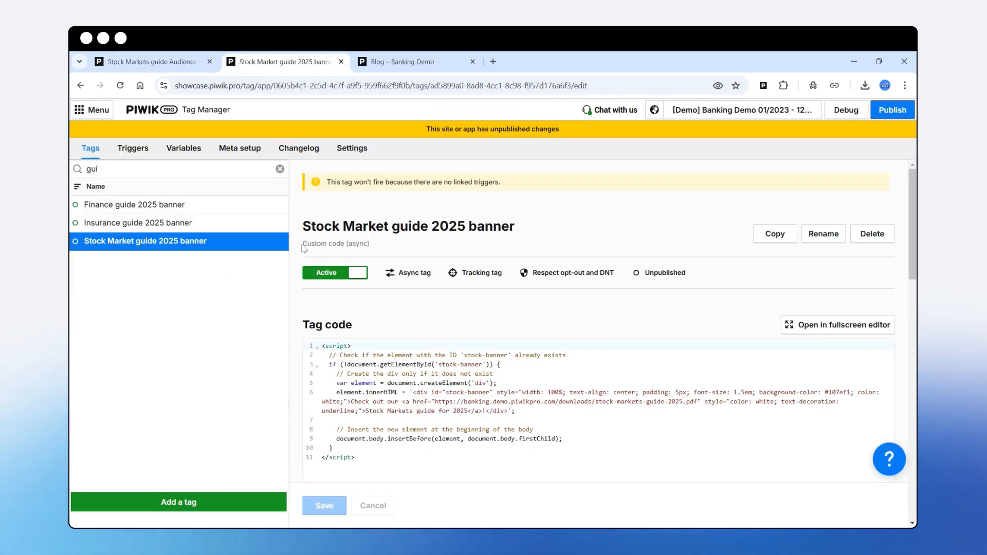
# - Check the tag's Custom code (async) type and look over the new-tag setup without adding one
pyautogui.moveTo(303, 244); pyautogui.dragTo(373, 249)
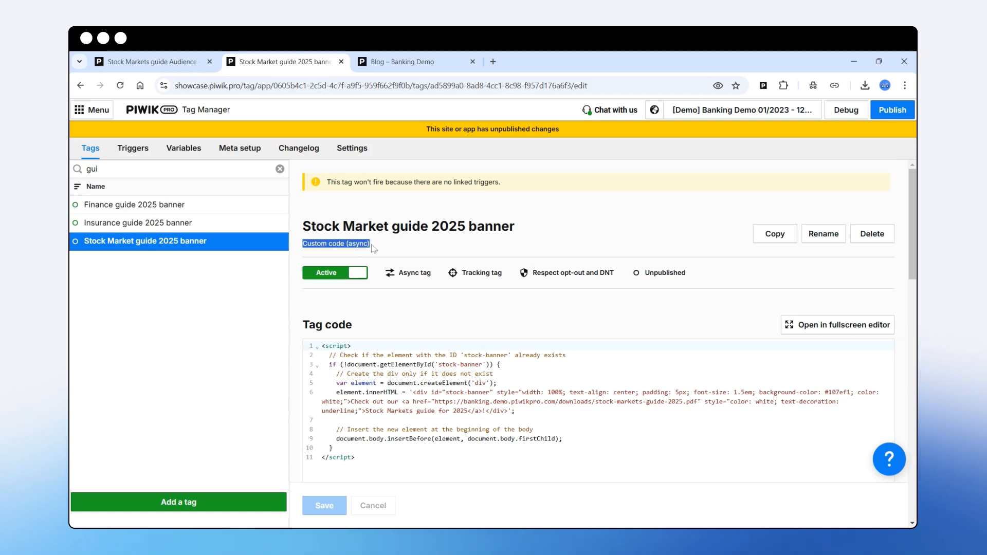
pyautogui.click(226, 502)
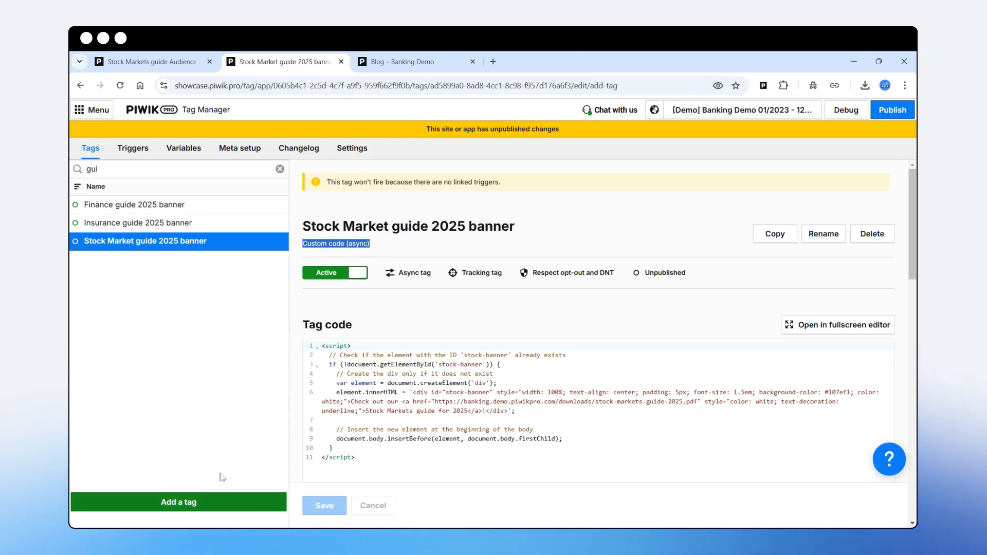
pyautogui.scroll(-1, 272, 348)
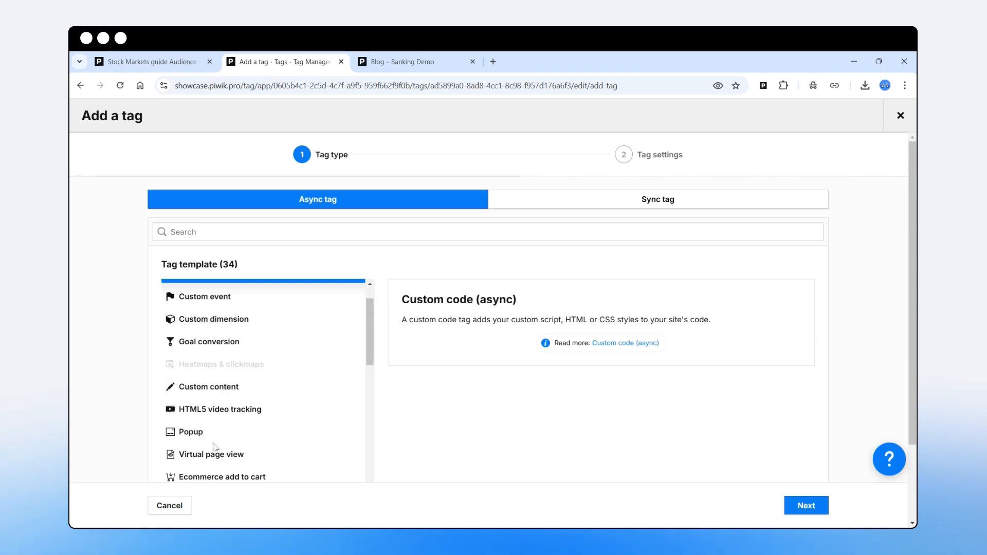
pyautogui.scroll(1, 223, 337)
pyautogui.scroll(1, 221, 329)
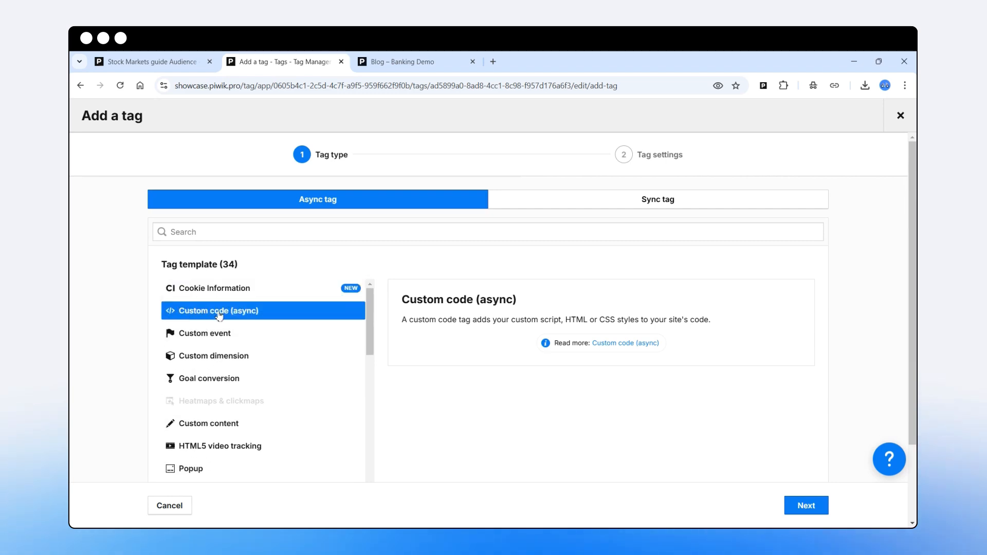
pyautogui.click(900, 116)
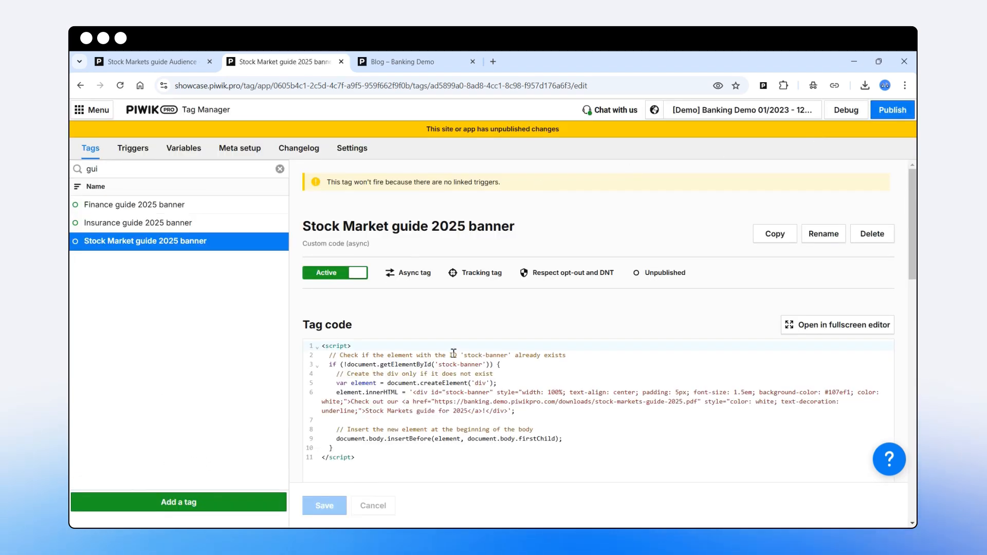
# - Review the script's stock-banner HTML, its style settings and the stock markets guide PDF link
pyautogui.scroll(-2, 371, 369)
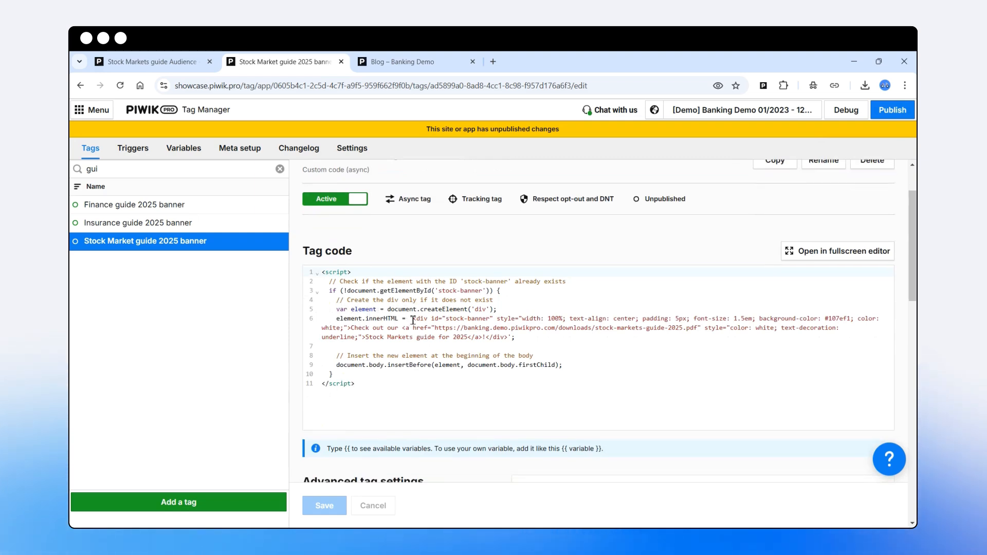
pyautogui.moveTo(411, 319); pyautogui.dragTo(508, 337)
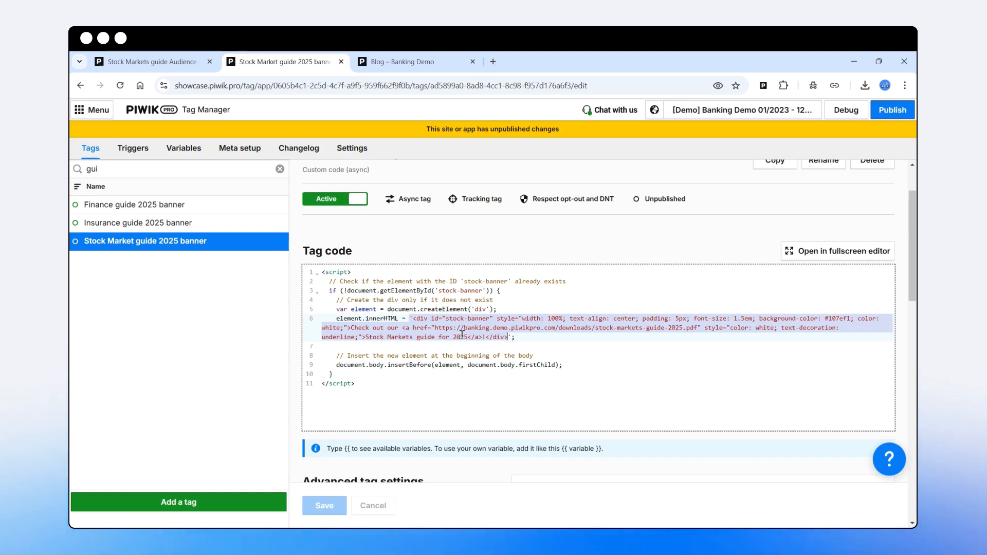
pyautogui.click(521, 325)
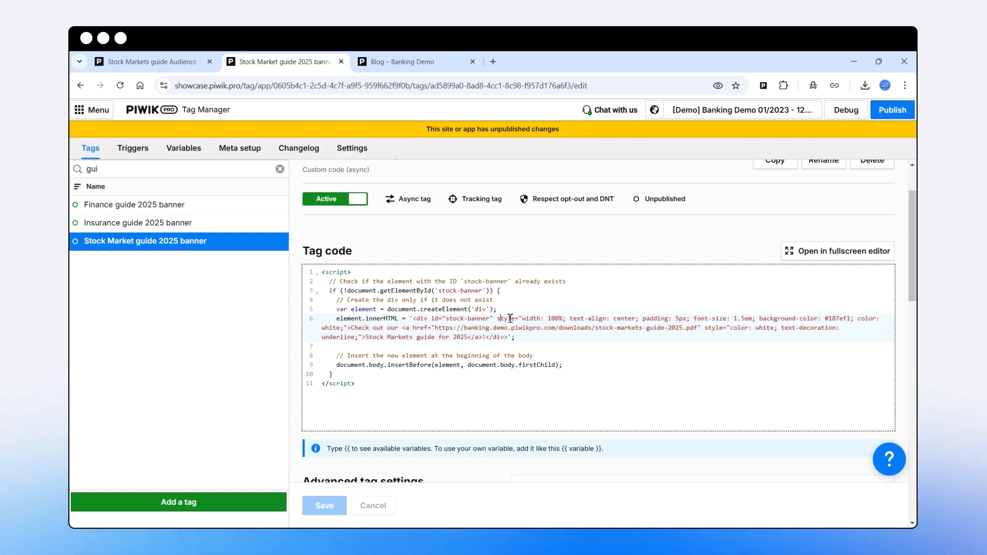
pyautogui.moveTo(510, 318); pyautogui.dragTo(663, 320)
pyautogui.moveTo(464, 328); pyautogui.dragTo(699, 328)
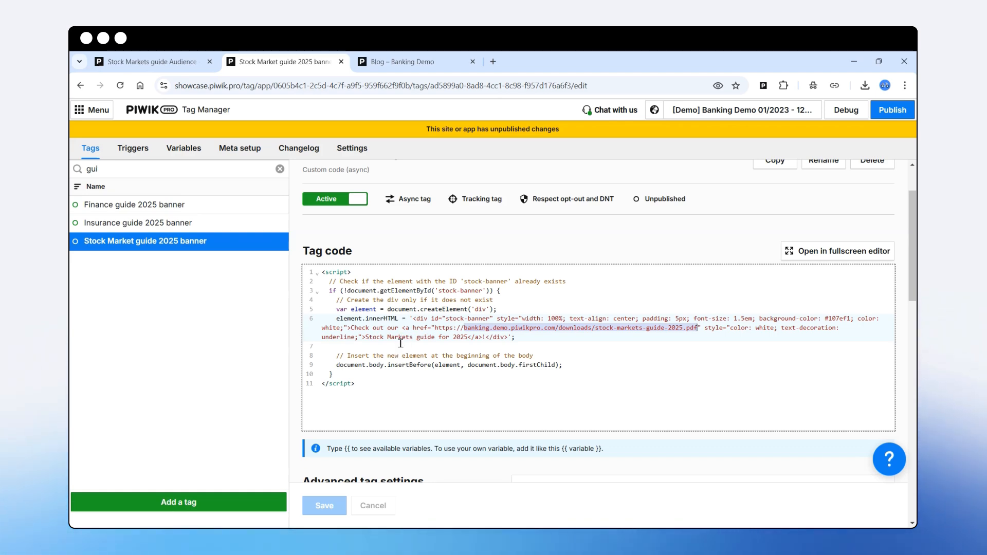
pyautogui.scroll(-3, 399, 344)
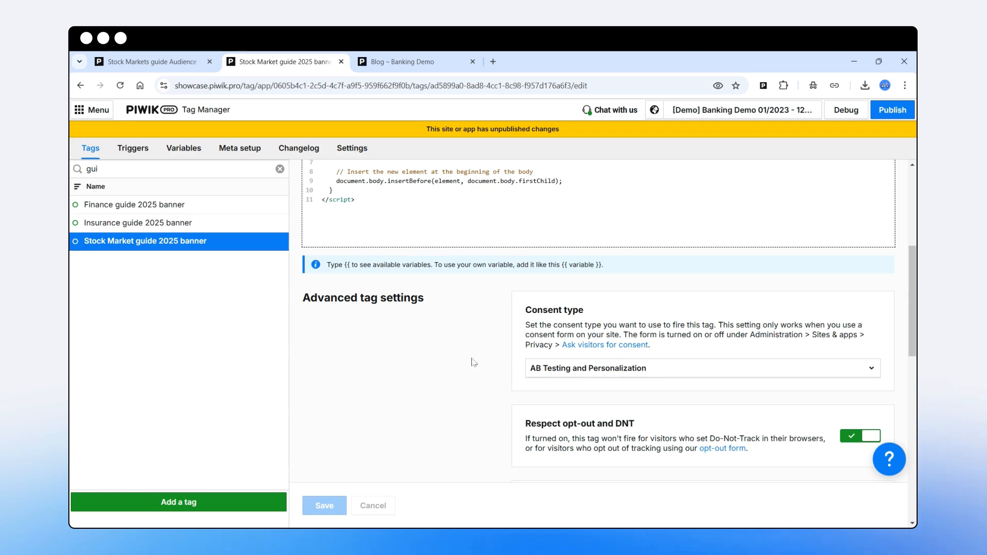
pyautogui.click(548, 369)
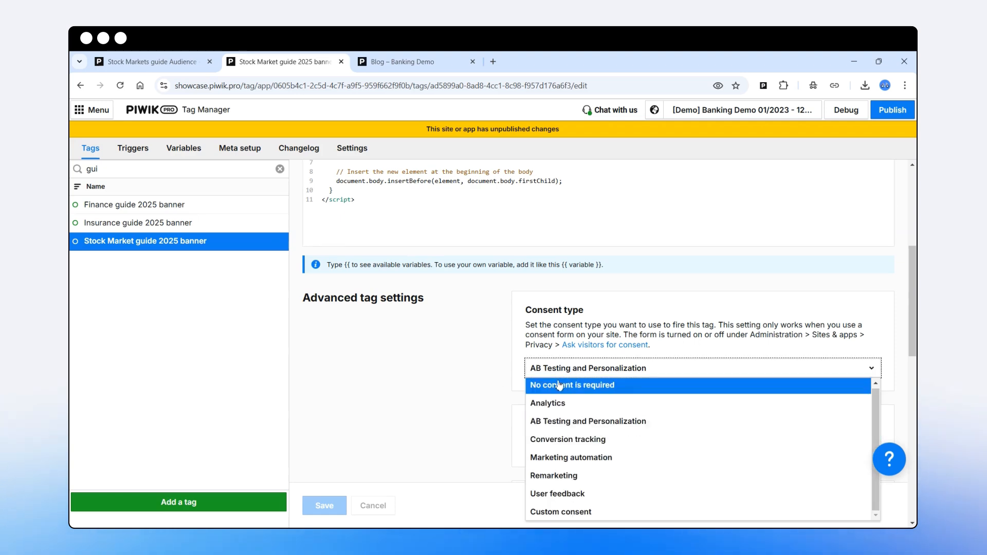
pyautogui.click(433, 368)
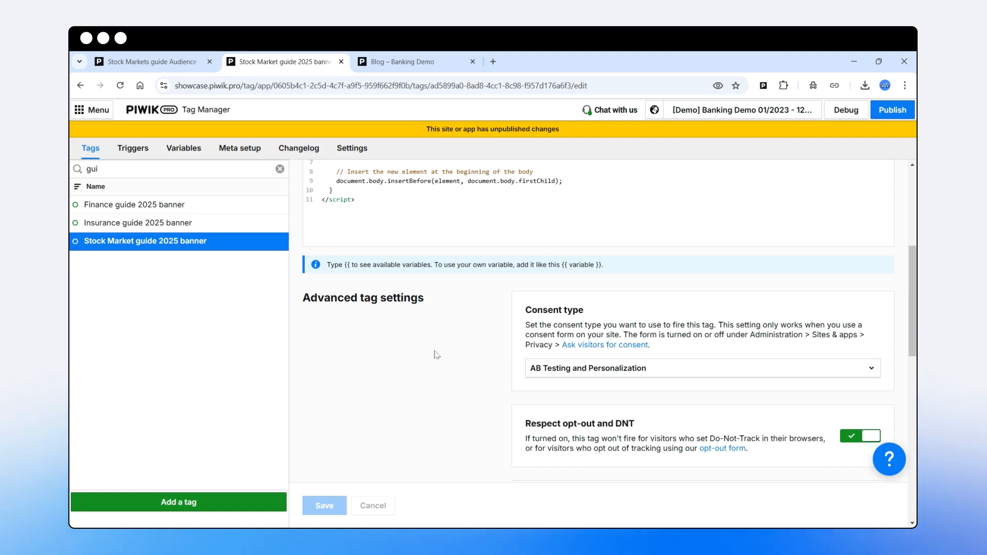
pyautogui.scroll(-10, 442, 343)
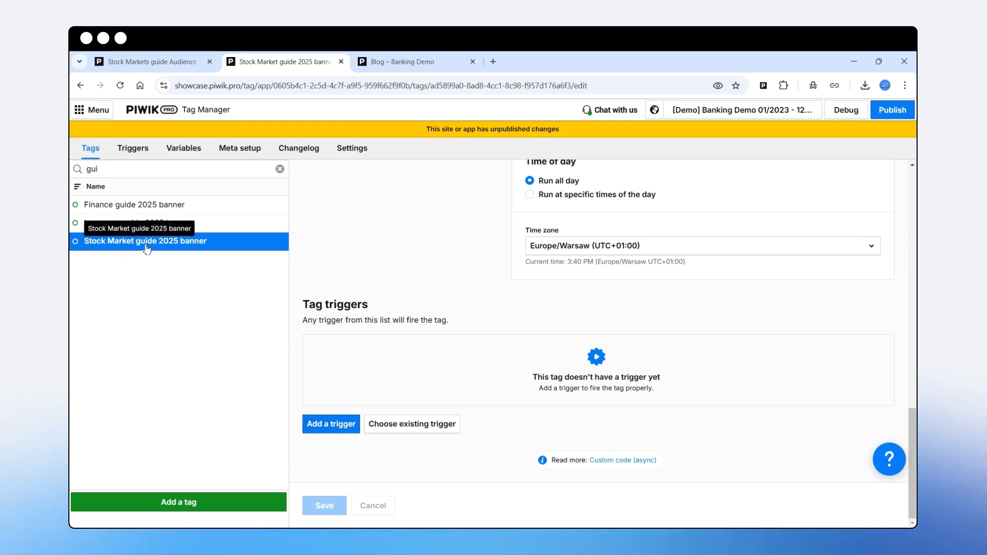
# - Add an Audience detection (CDP) trigger to the banner tag named 'Stock market trigger'
pyautogui.click(325, 426)
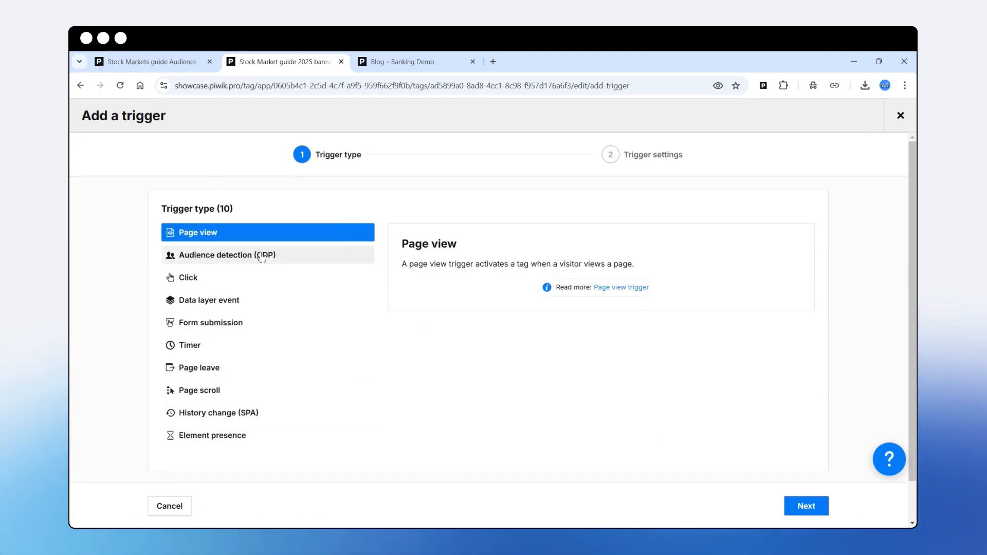
pyautogui.click(236, 260)
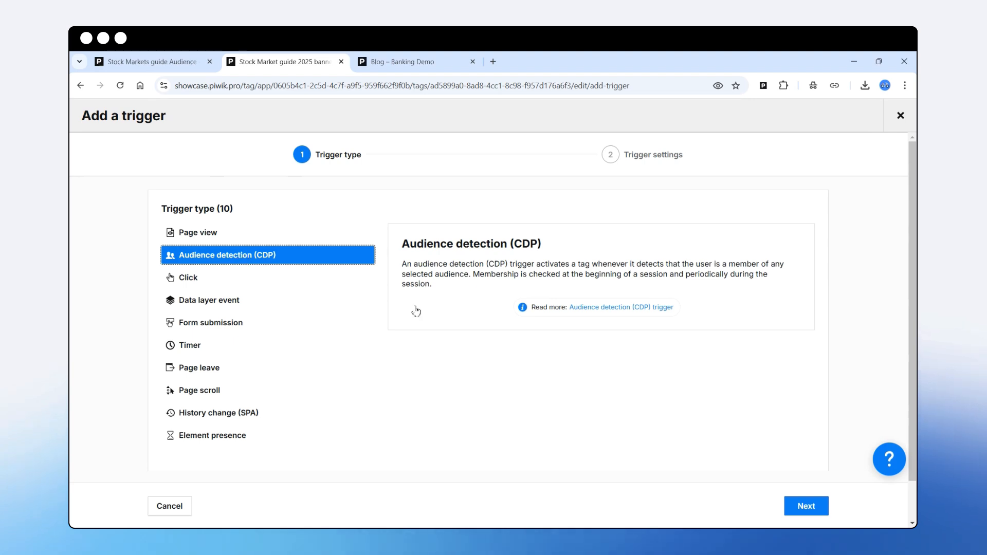
pyautogui.click(806, 507)
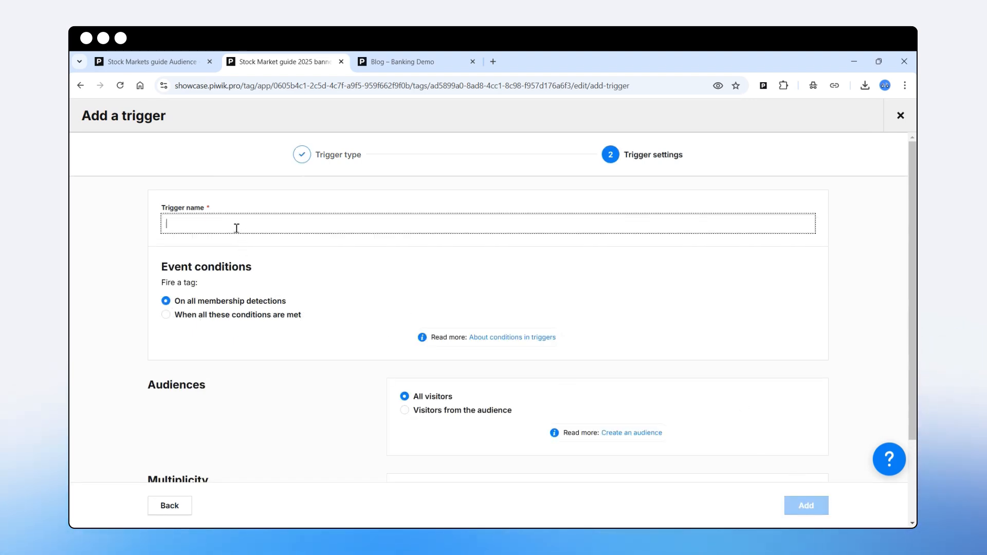
pyautogui.write('Stoick m')
pyautogui.write('ger')
pyautogui.click(181, 224)
pyautogui.press('BackSpace')
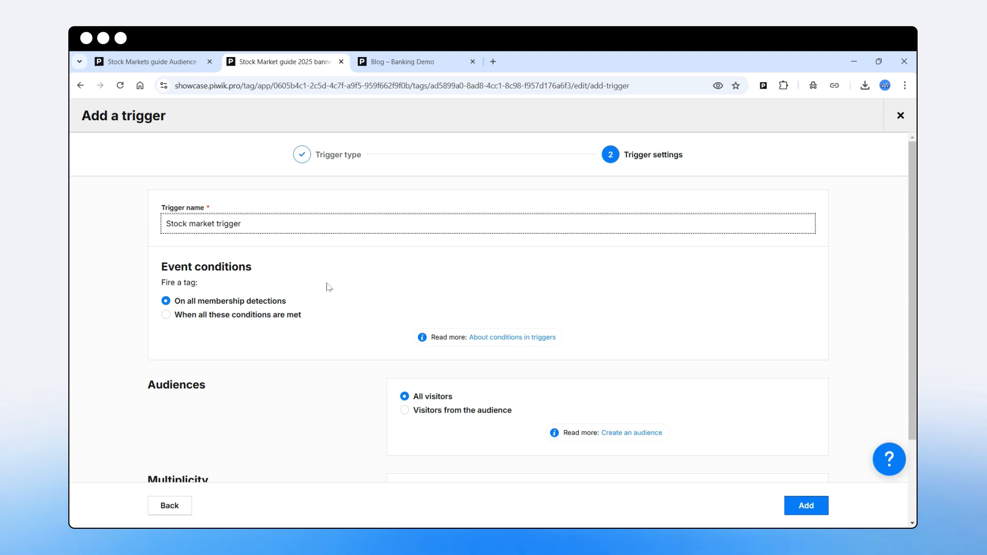
# - Make the trigger fire for visitors from the Stock Markets guide Audience, add it, and save the tag
pyautogui.scroll(-2, 369, 298)
pyautogui.click(406, 308)
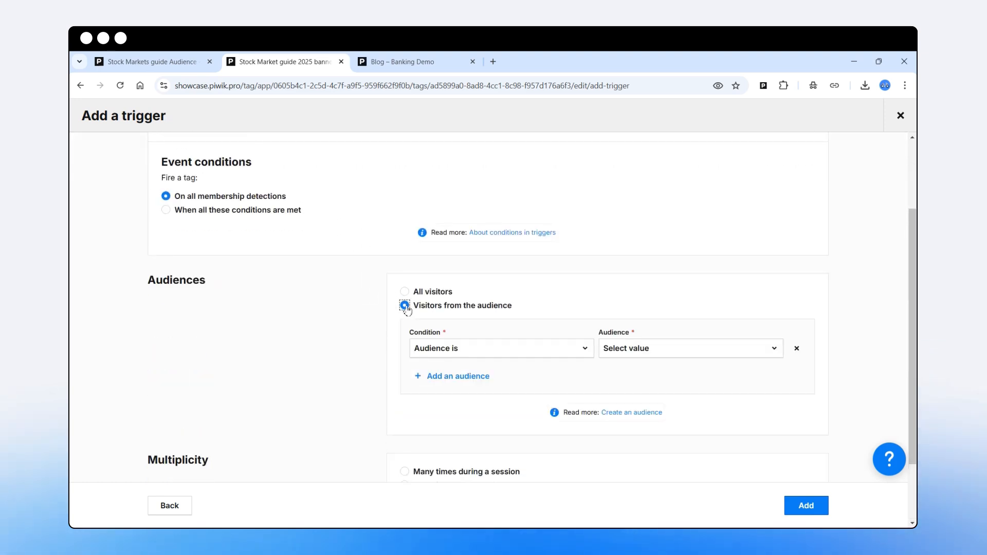
pyautogui.scroll(2, 228, 223)
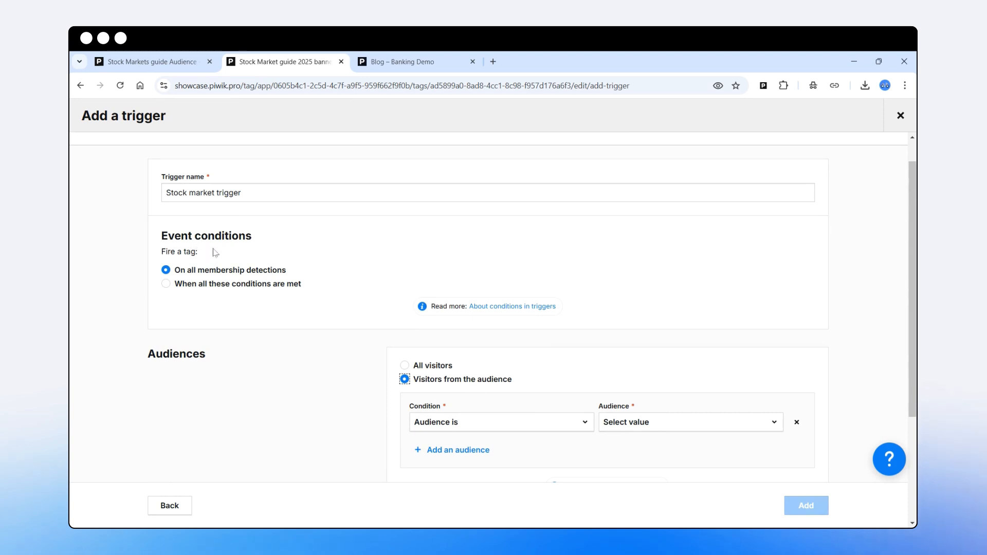
pyautogui.scroll(-2, 466, 365)
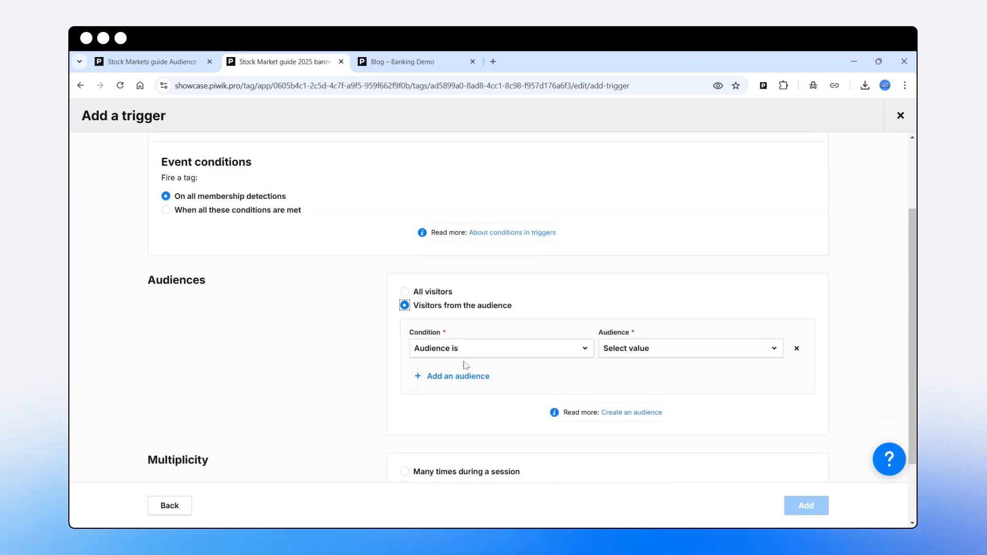
pyautogui.click(643, 349)
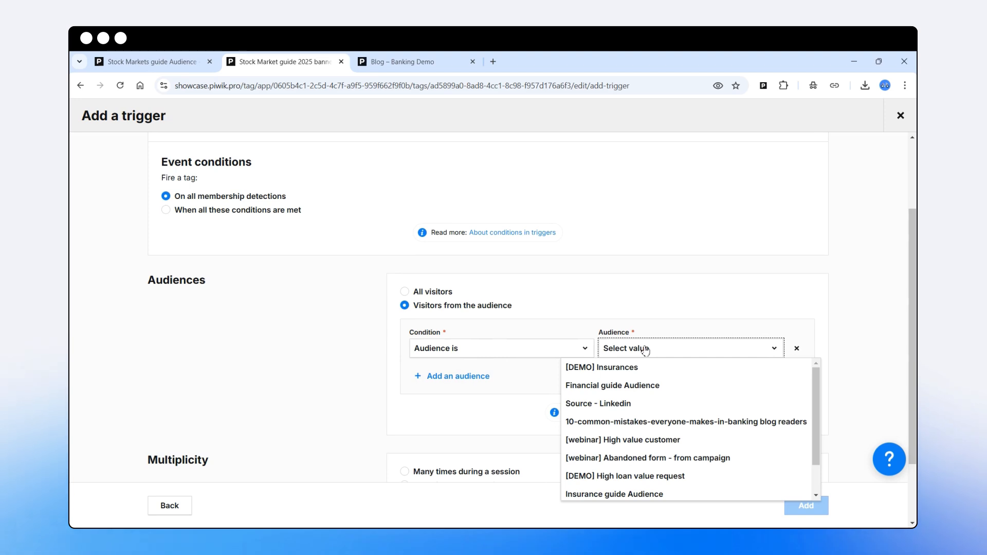
pyautogui.scroll(-1, 661, 404)
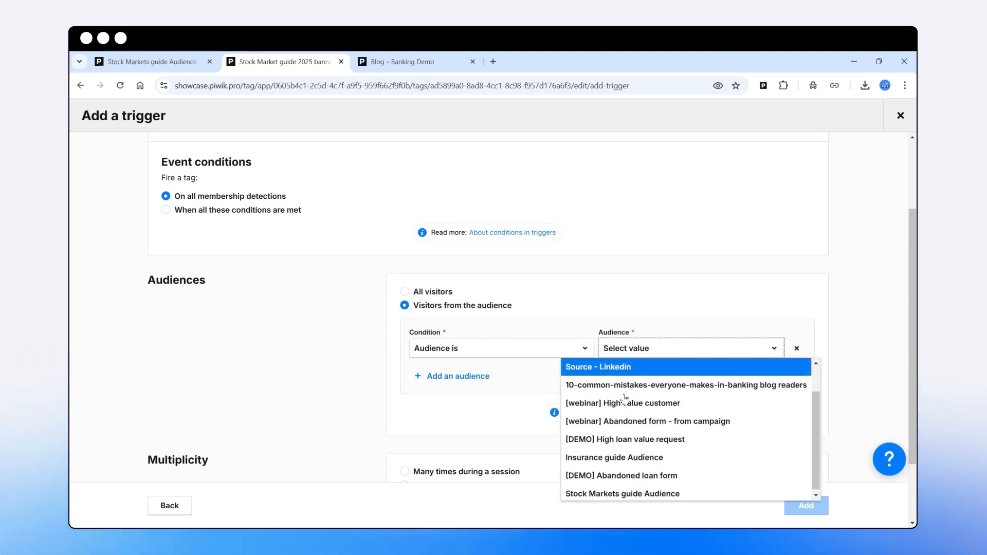
pyautogui.click(621, 492)
pyautogui.click(806, 505)
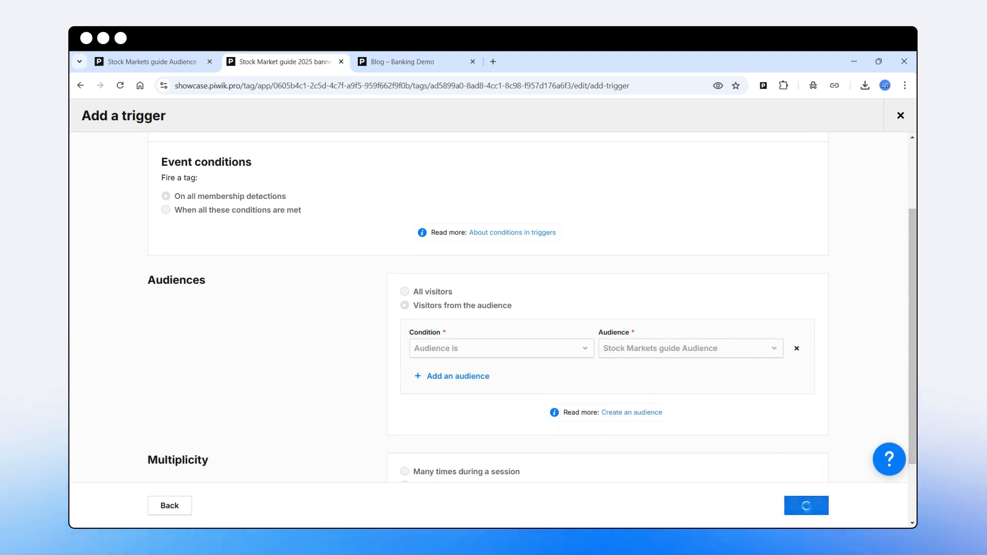
pyautogui.click(324, 506)
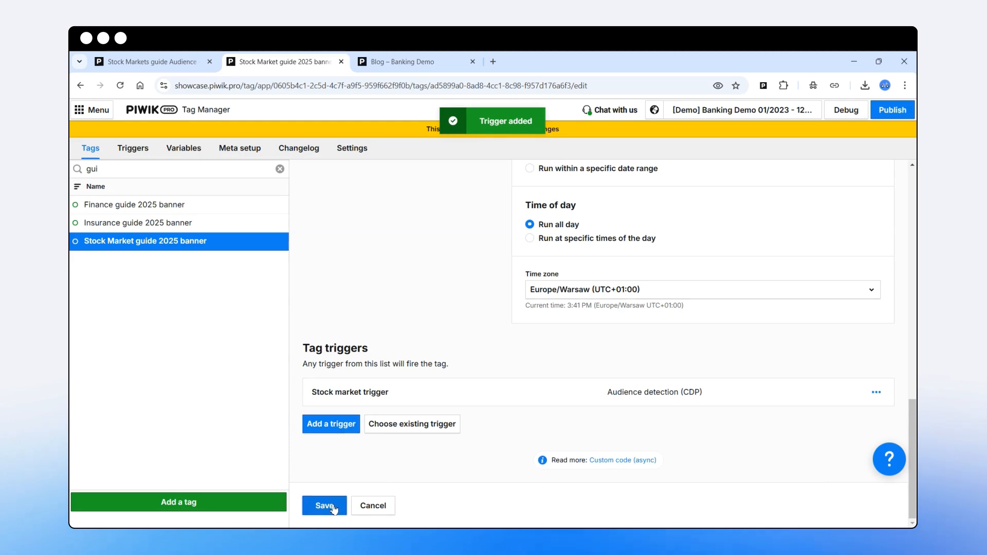
# - On the Finance guide 2025 banner tag, add an Audience detection (CDP) trigger named 'Finance trigger'
pyautogui.click(157, 205)
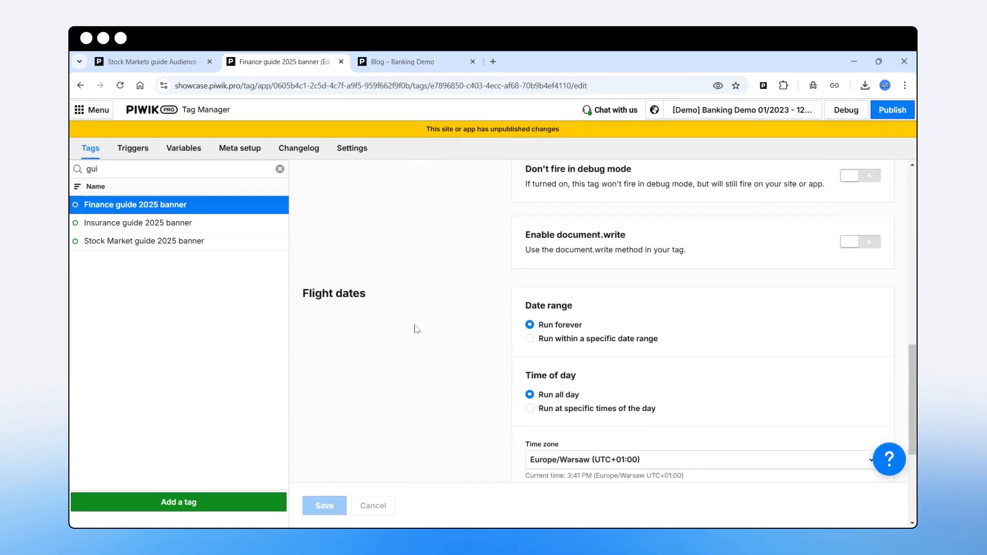
pyautogui.scroll(-5, 414, 330)
pyautogui.click(331, 422)
pyautogui.click(226, 255)
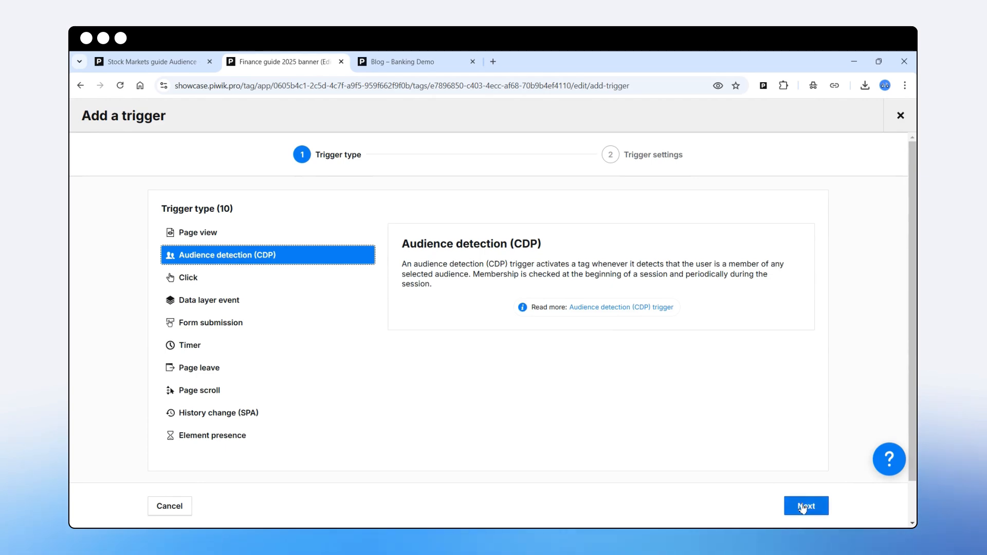
pyautogui.click(806, 506)
pyautogui.write('Finance t')
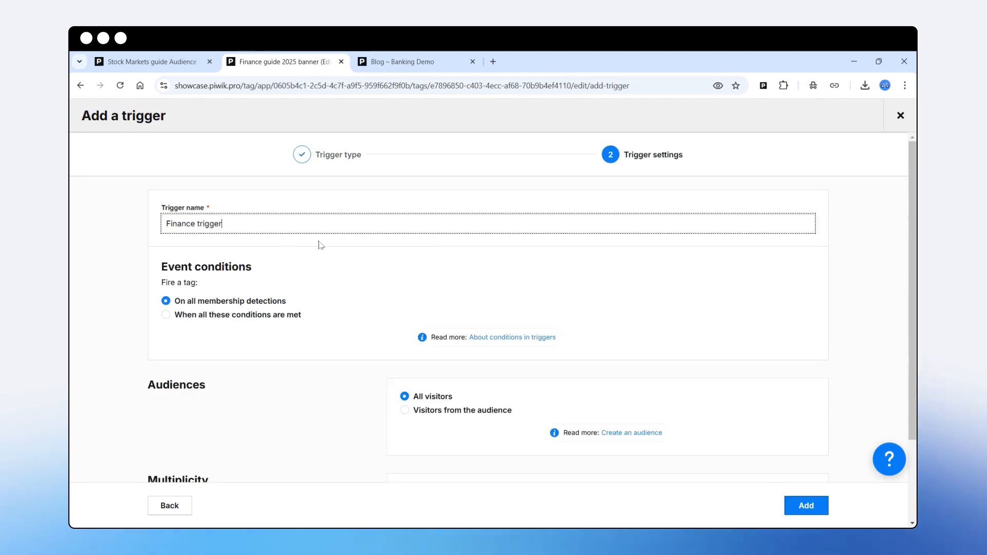
pyautogui.write('rigger')
# - Target visitors from the Financial guide Audience, add the trigger, and save the tag
pyautogui.scroll(-2, 321, 245)
pyautogui.click(405, 303)
pyautogui.click(688, 346)
pyautogui.click(633, 316)
pyautogui.click(807, 505)
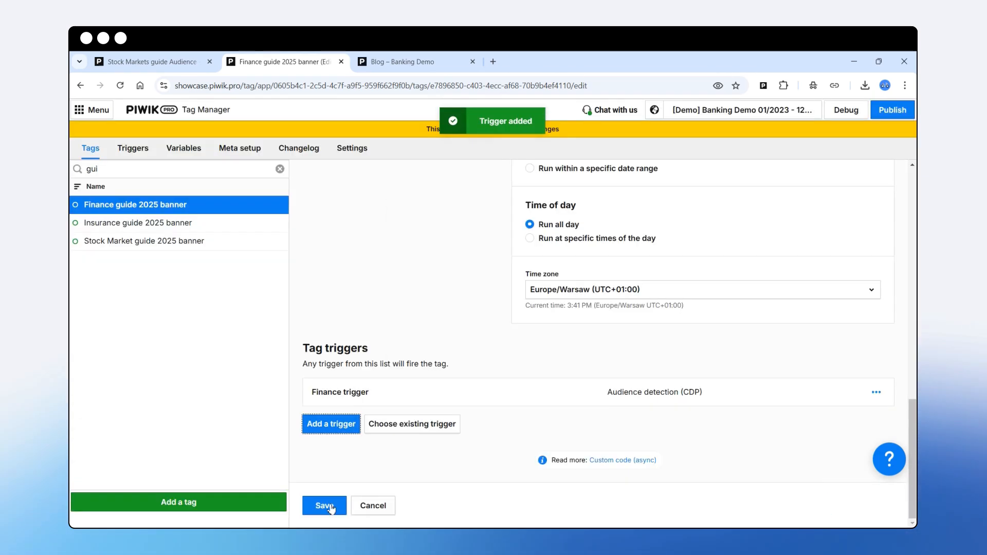
pyautogui.click(324, 506)
# - On the Insurance guide 2025 banner tag, add an Audience detection (CDP) trigger named 'Insurance trigger'
pyautogui.click(149, 223)
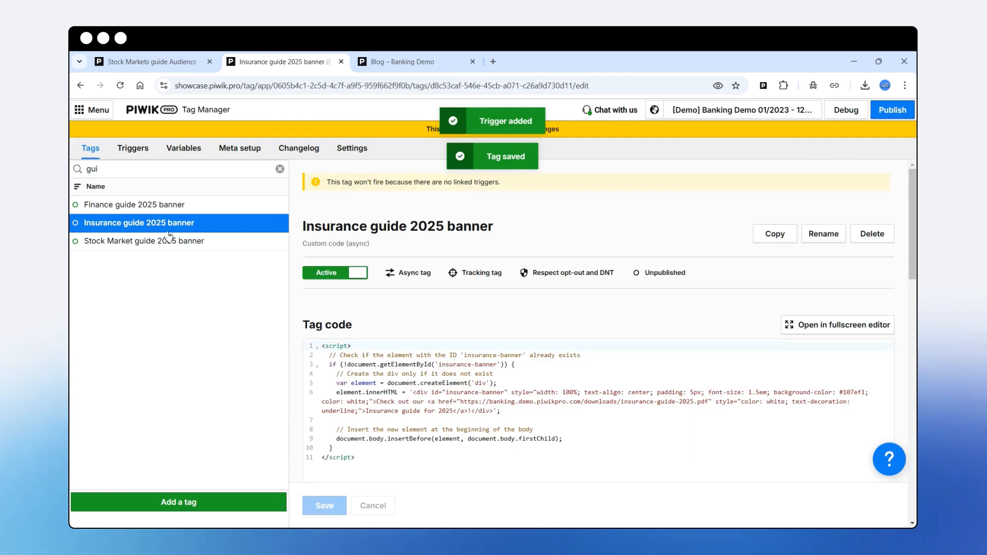
pyautogui.scroll(-12, 449, 333)
pyautogui.click(597, 443)
pyautogui.click(193, 257)
pyautogui.click(807, 506)
pyautogui.click(244, 223)
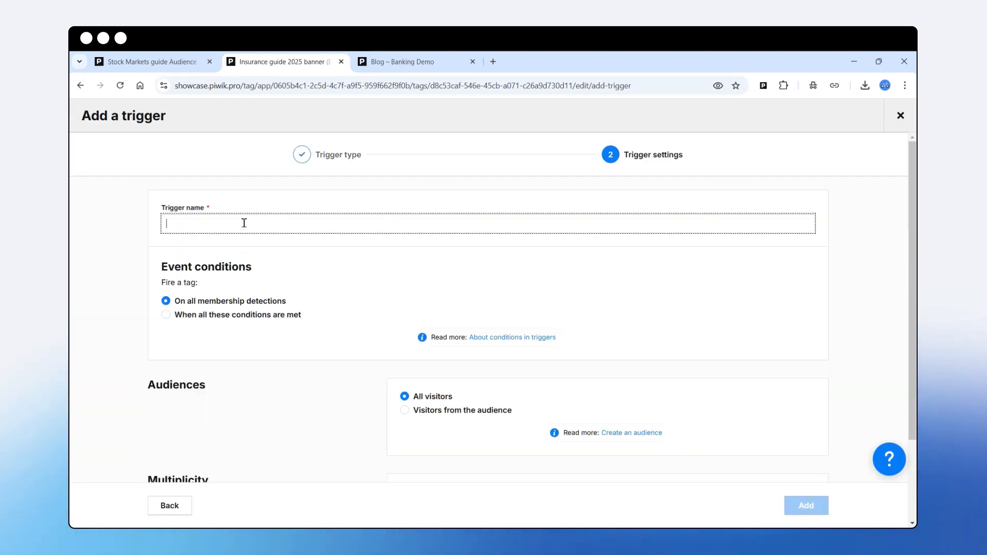
pyautogui.write('Insurance tri')
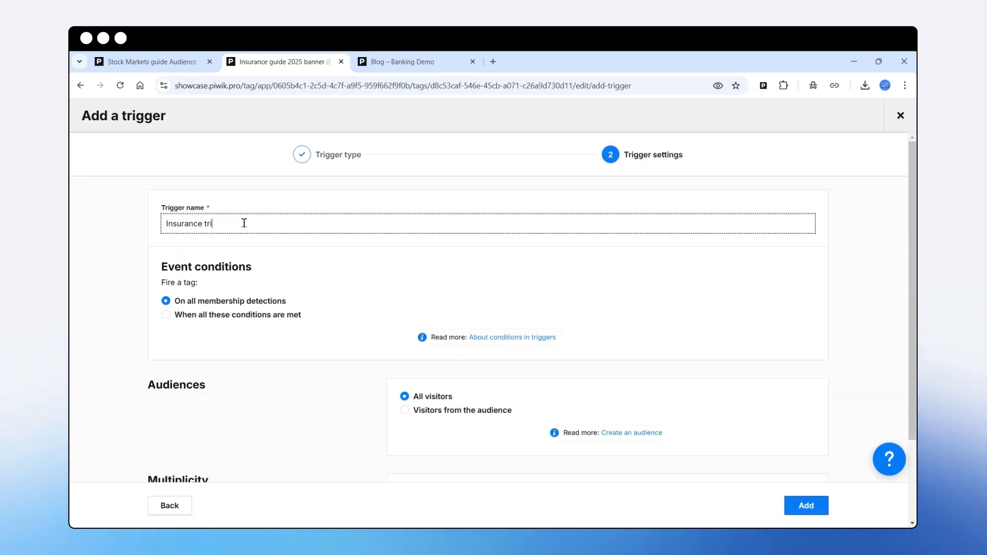
pyautogui.write('gger')
# - Target visitors from the Insurance guide Audience, add the trigger, and save the tag
pyautogui.click(405, 410)
pyautogui.scroll(-3, 469, 386)
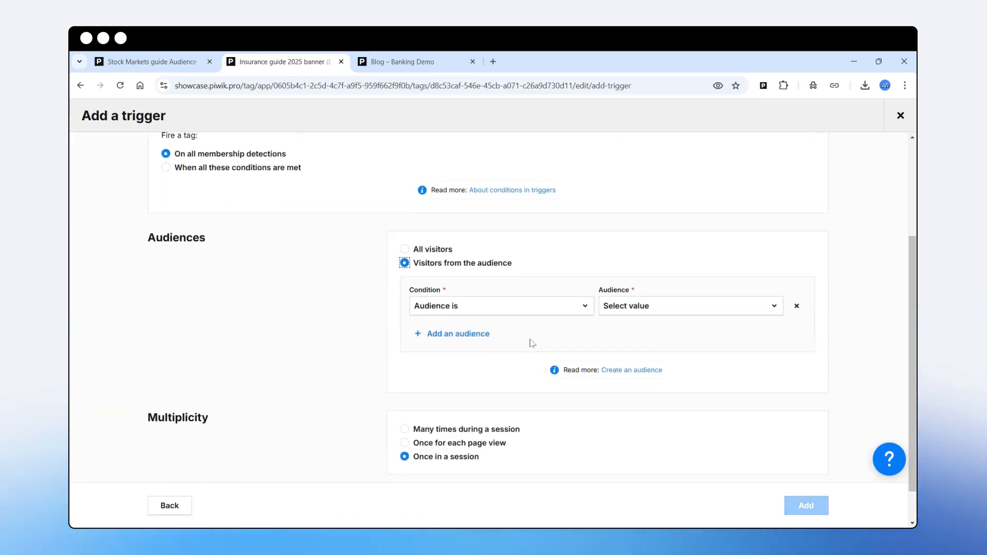
pyautogui.click(645, 316)
pyautogui.scroll(-1, 654, 384)
pyautogui.click(651, 418)
pyautogui.click(806, 506)
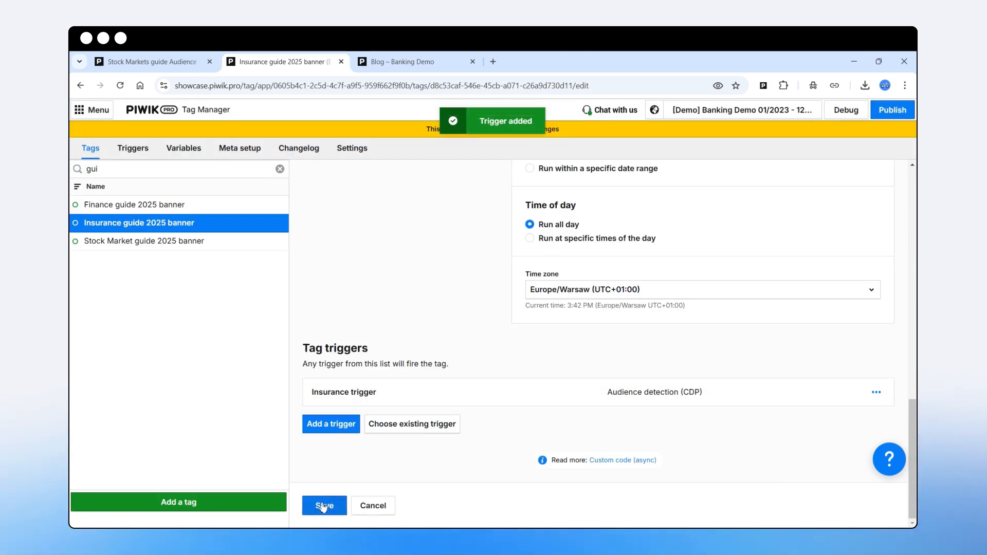
pyautogui.click(323, 507)
pyautogui.scroll(3, 416, 386)
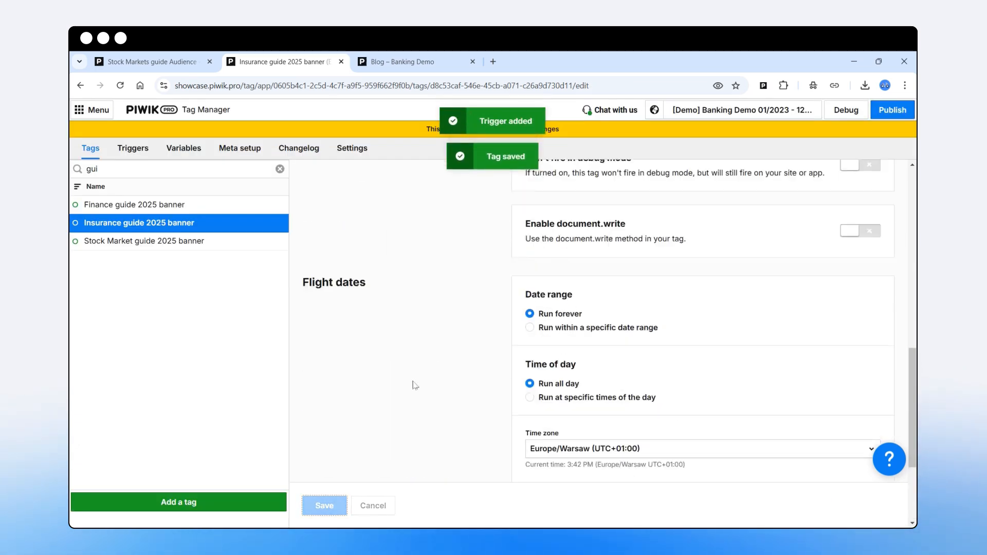
pyautogui.scroll(10, 416, 386)
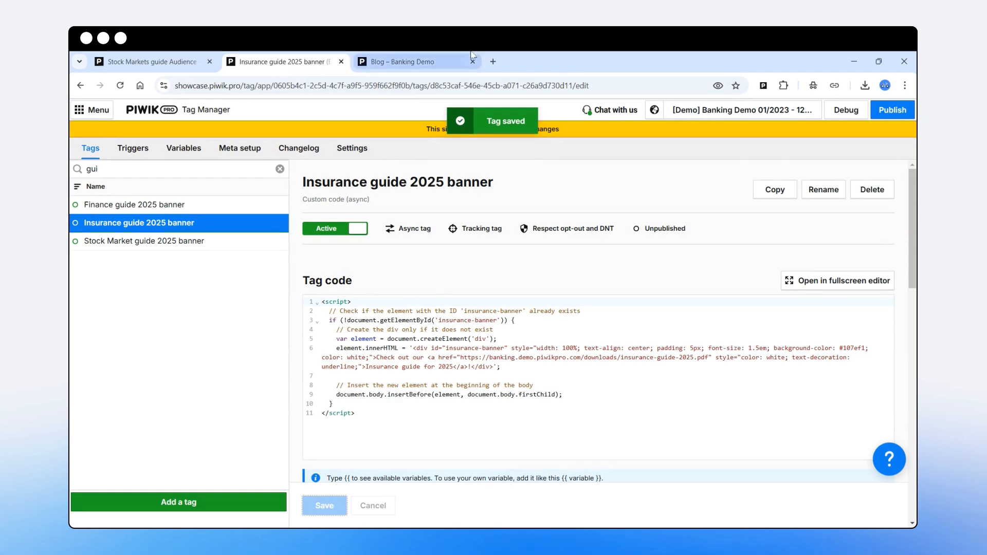
pyautogui.click(474, 68)
# - Start a debug session on the Demo Bank site and collapse the debugger panel
pyautogui.click(473, 62)
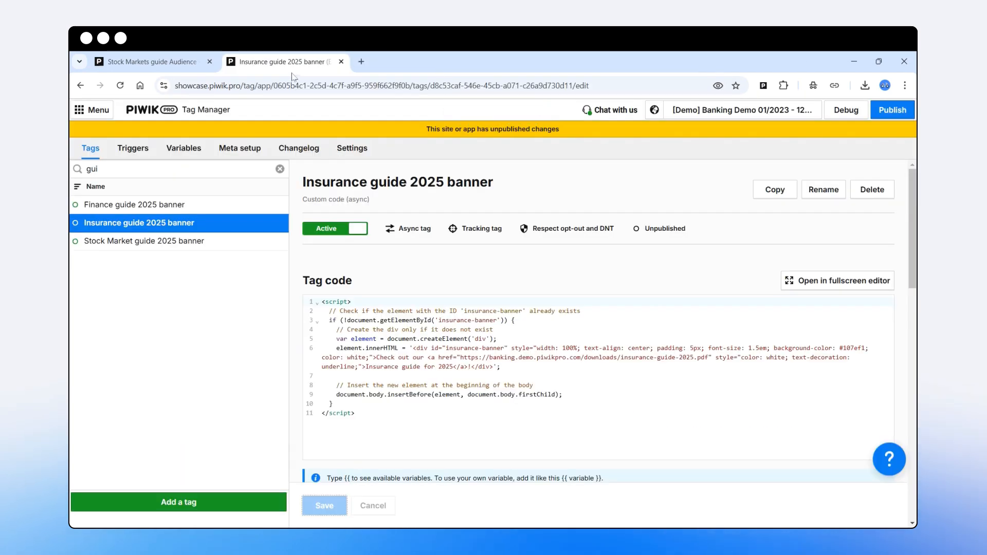
pyautogui.click(844, 111)
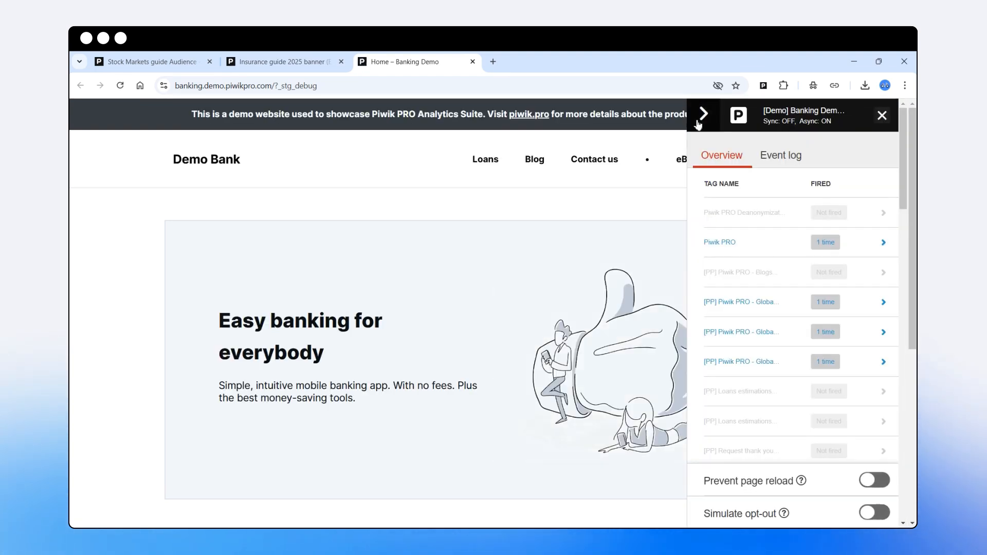
pyautogui.click(705, 115)
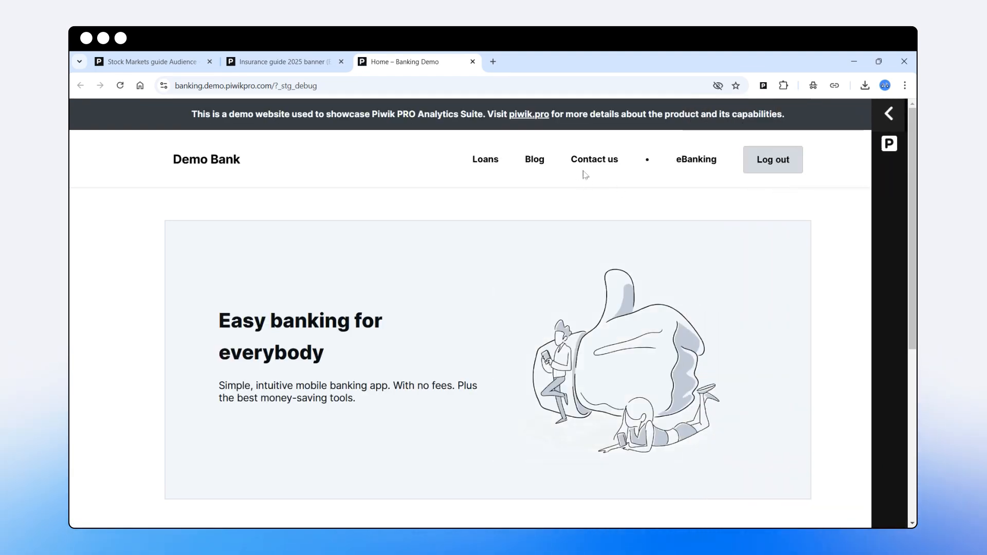
# - Open the '10 Common Mistakes Everyone Makes In Banking' post and reload until the Financial guide banner shows
pyautogui.click(534, 161)
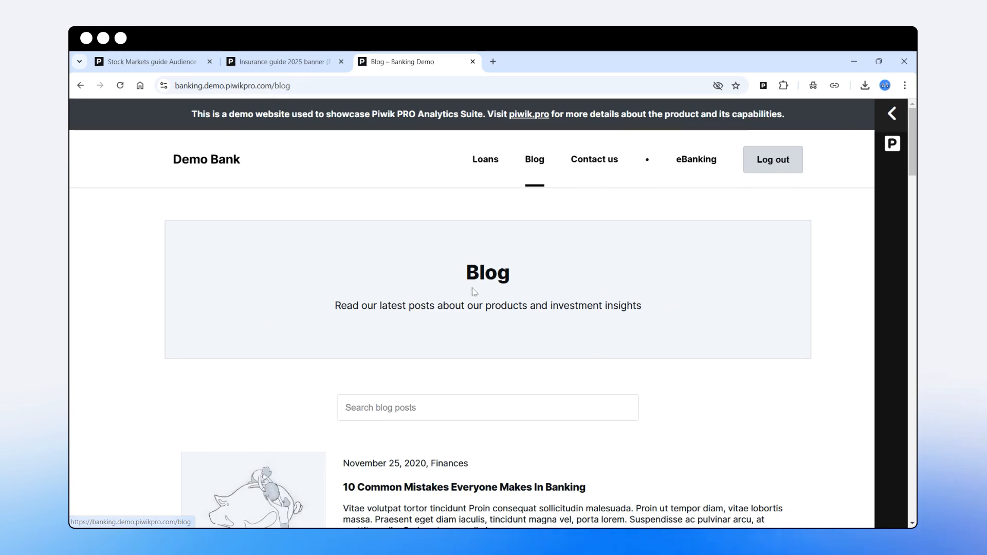
pyautogui.scroll(-3, 463, 283)
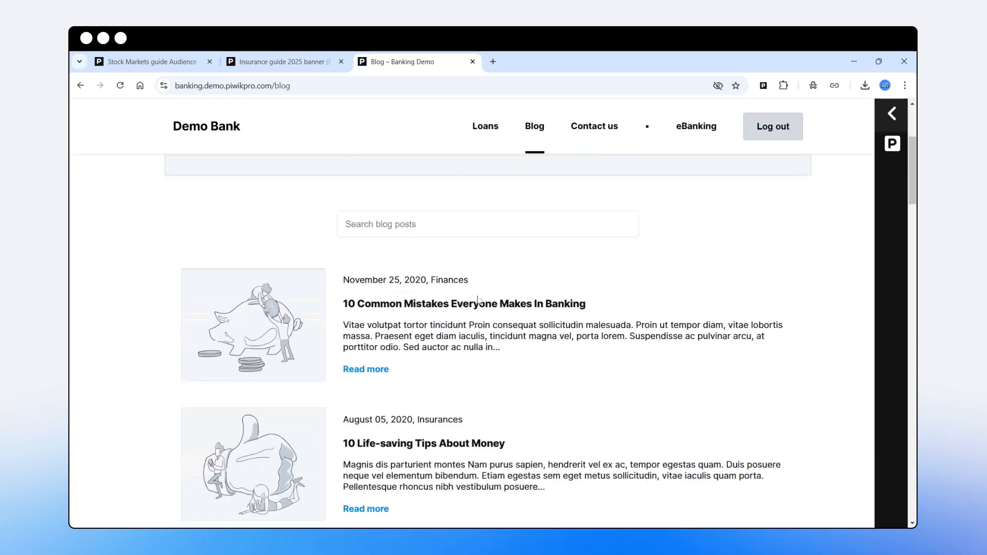
pyautogui.click(416, 308)
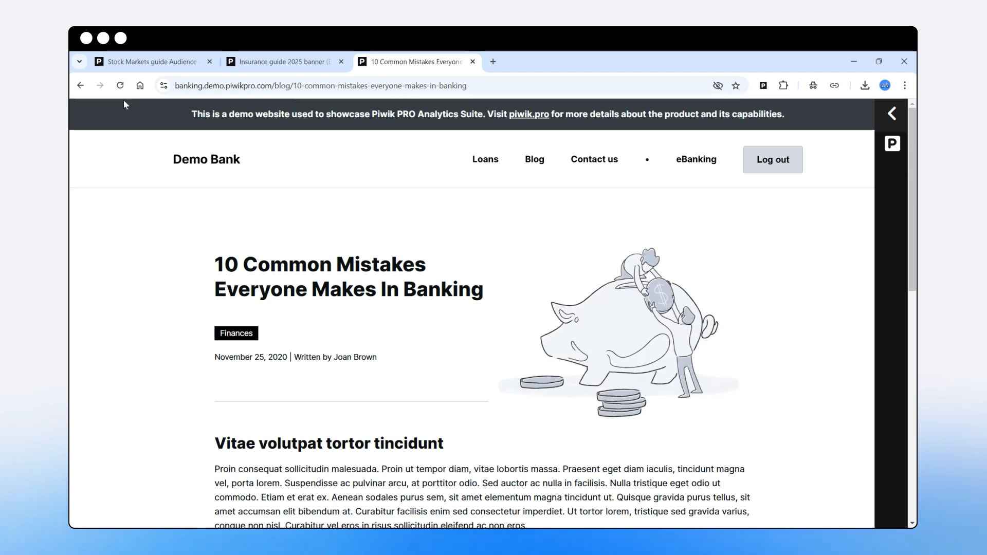
pyautogui.click(120, 86)
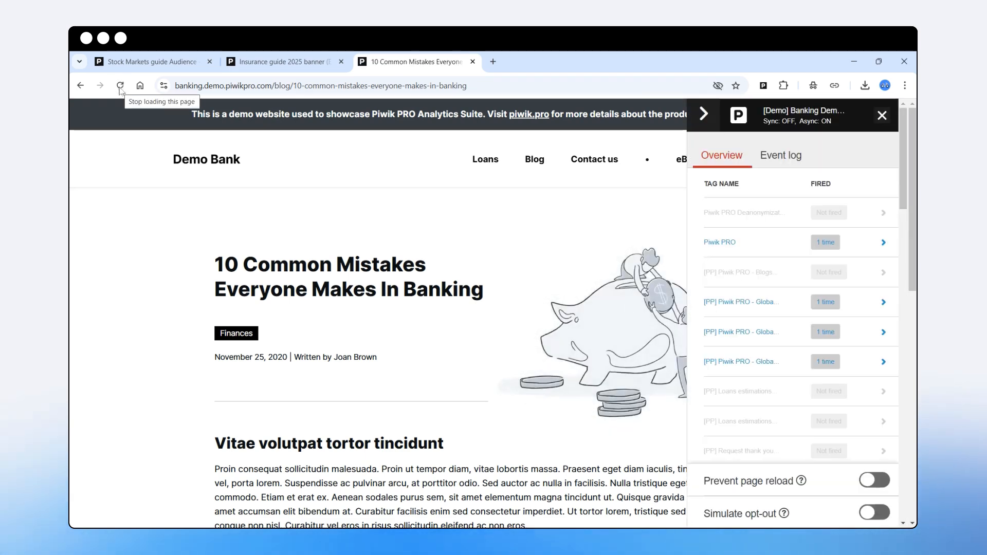
pyautogui.click(119, 87)
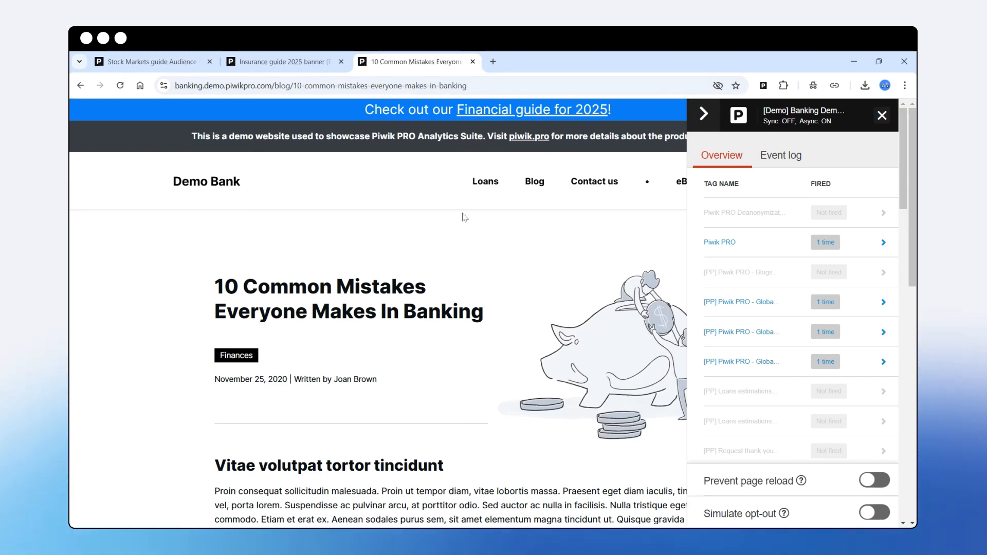
# - Check the Financial guide Audience's Profiles list in the CDP to confirm it holds one profile
pyautogui.click(127, 54)
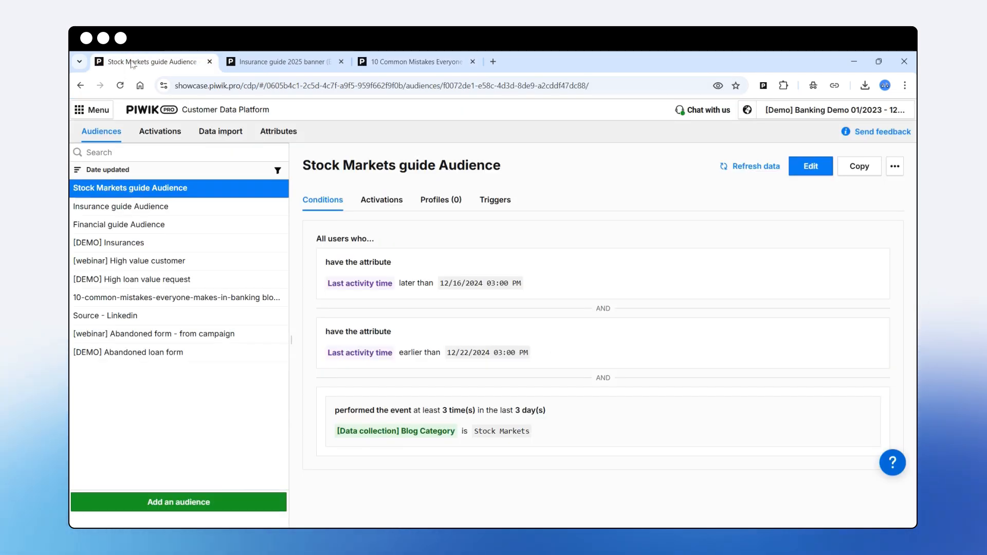
pyautogui.click(151, 231)
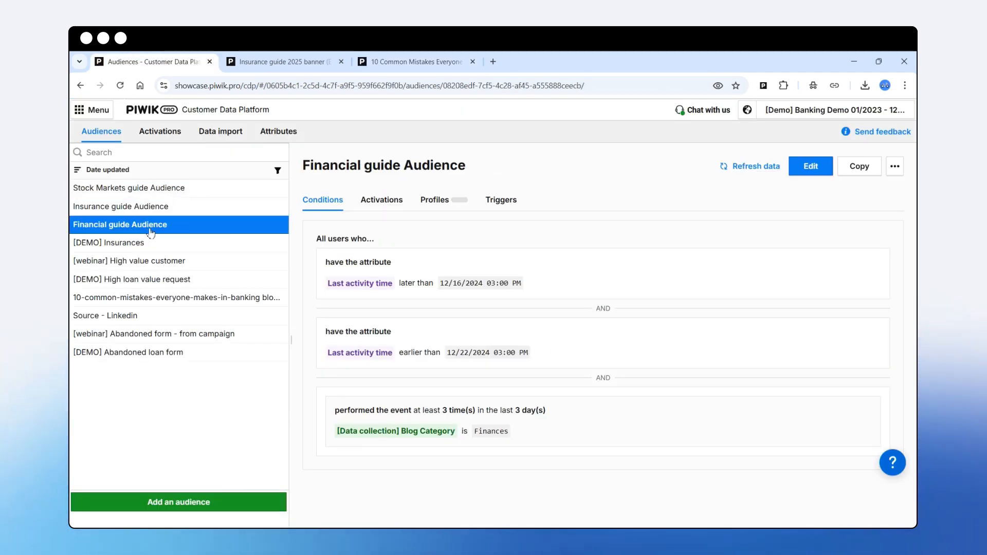
pyautogui.click(448, 205)
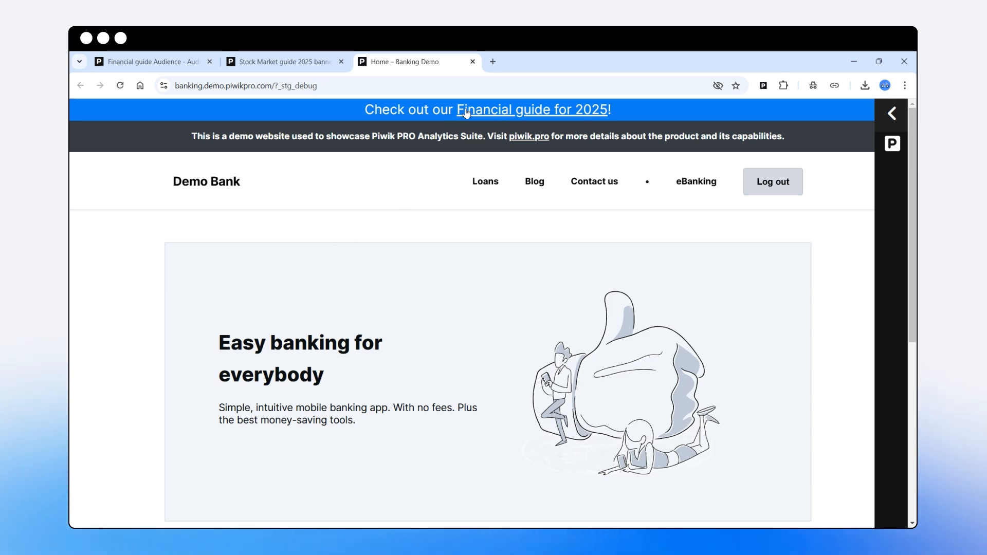
# - Reload the Demo Bank home page to see the banner gone, then return to the Stock Market guide 2025 banner tag
pyautogui.click(120, 86)
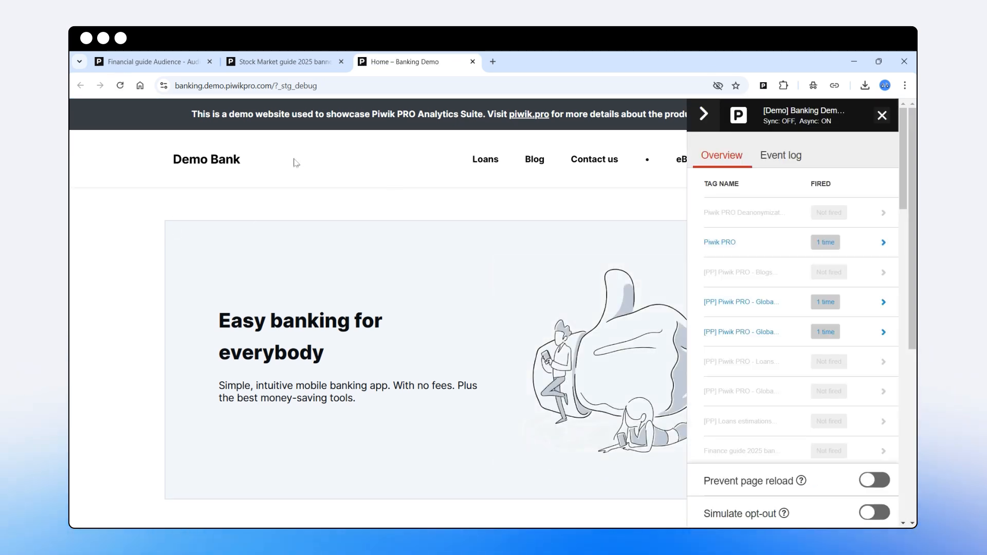
pyautogui.click(281, 63)
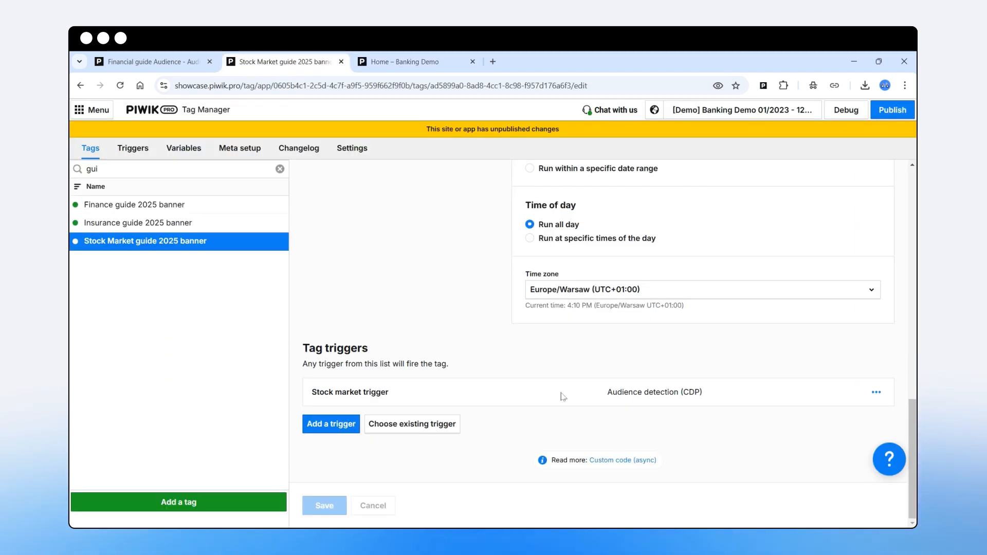
# - Edit the Finance guide 2025 banner's Finance trigger to fire 'Many times during a session' and save it
pyautogui.click(145, 205)
pyautogui.scroll(15, 379, 265)
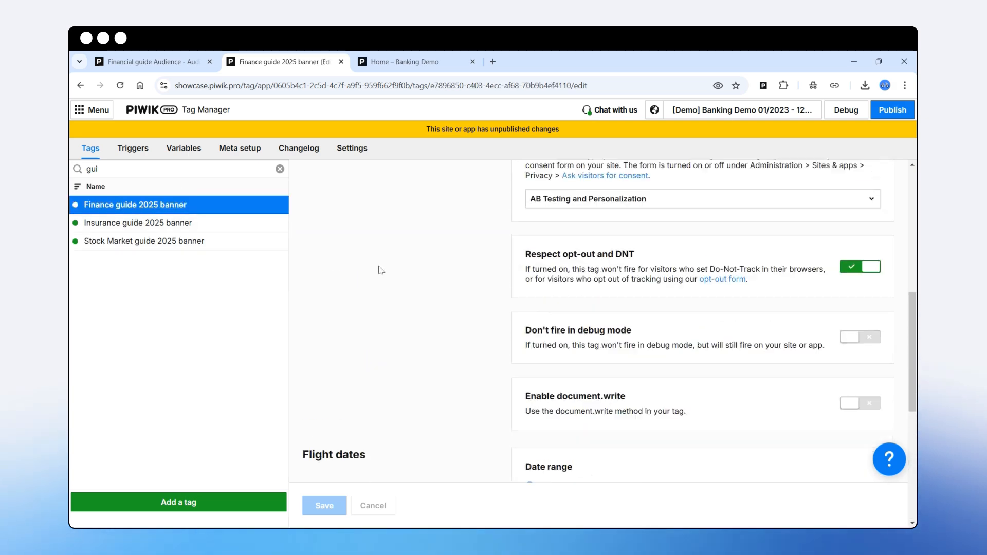
pyautogui.click(411, 63)
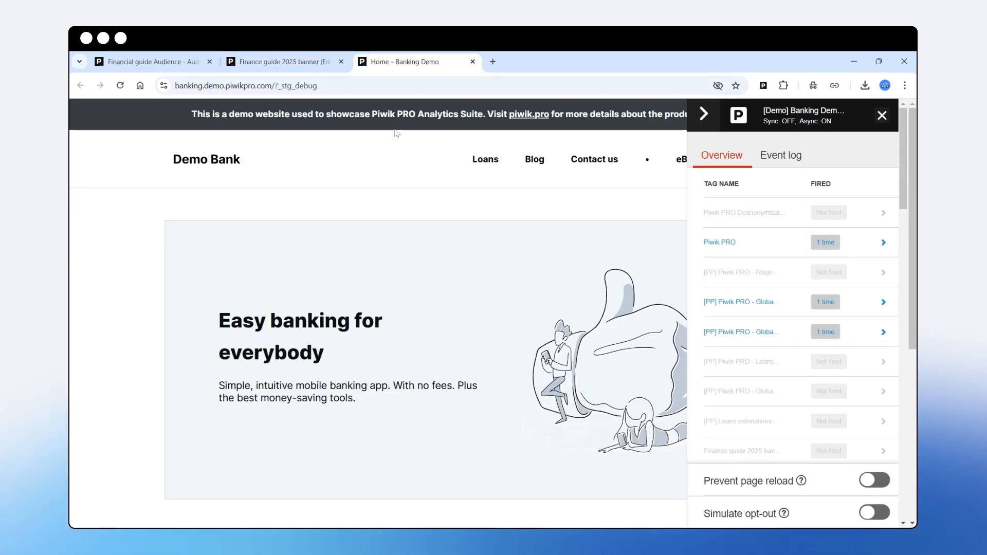
pyautogui.click(267, 64)
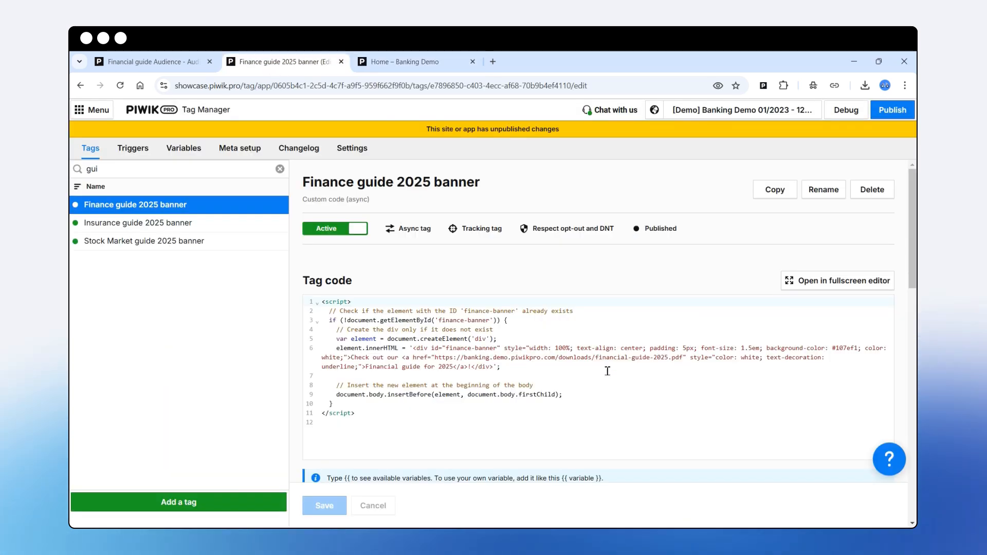
pyautogui.scroll(-15, 736, 392)
pyautogui.click(877, 393)
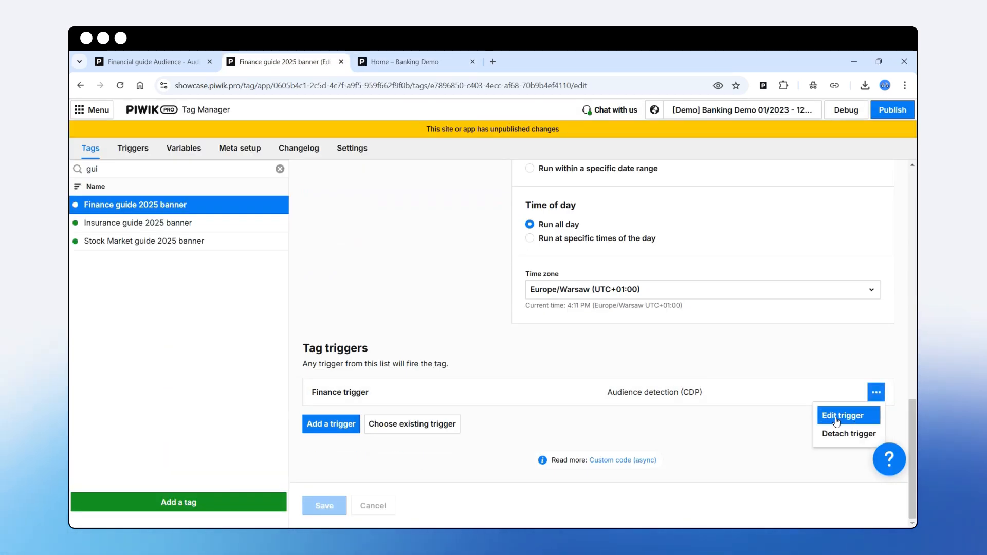
pyautogui.click(831, 418)
pyautogui.scroll(-3, 275, 399)
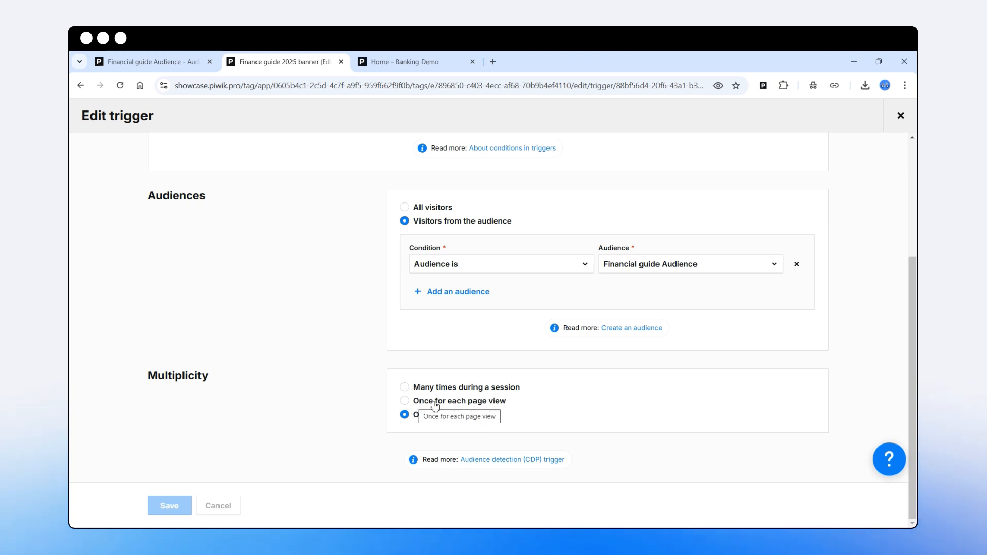
pyautogui.click(404, 387)
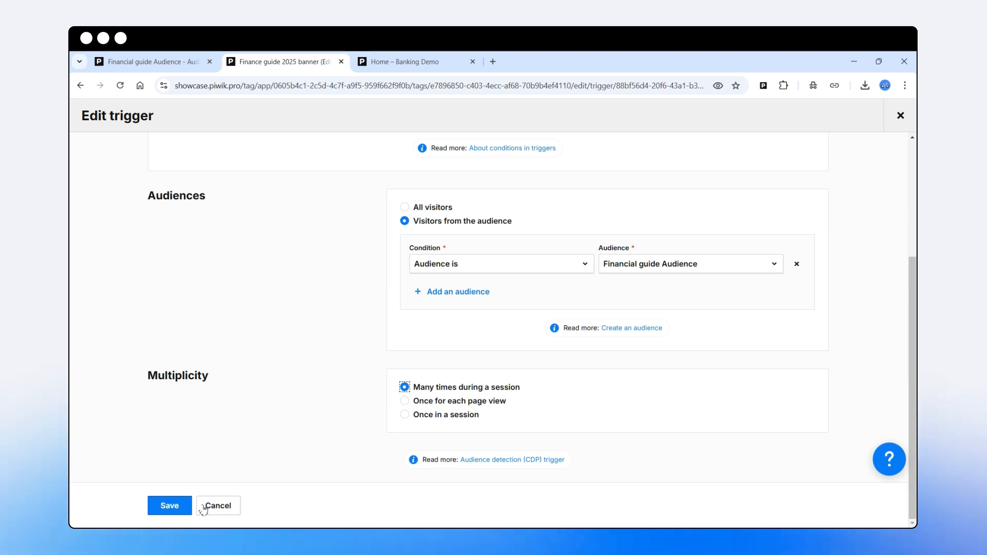
pyautogui.click(177, 508)
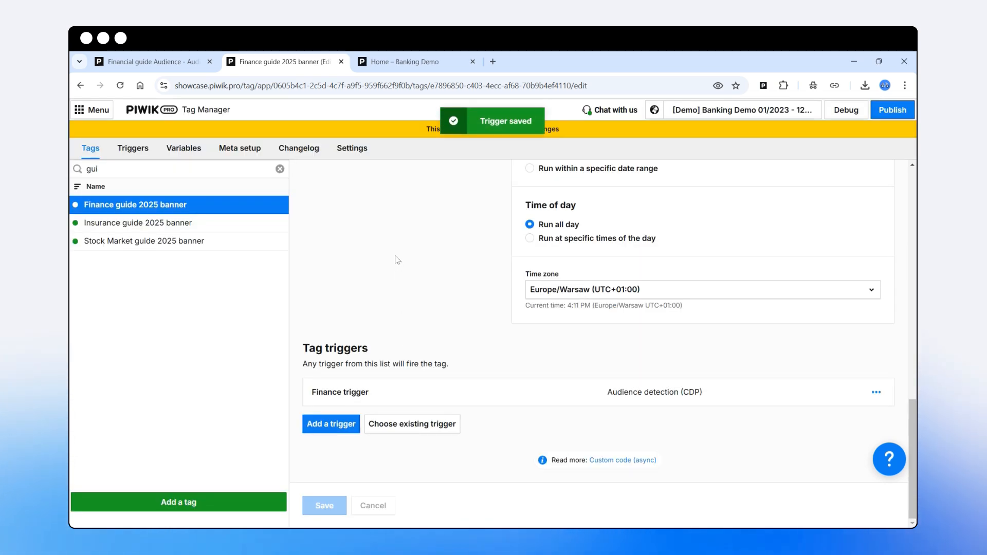
# - Reload the demo home page to refire the banner, then review the Financial guide Audience's Last activity time conditions
pyautogui.click(395, 64)
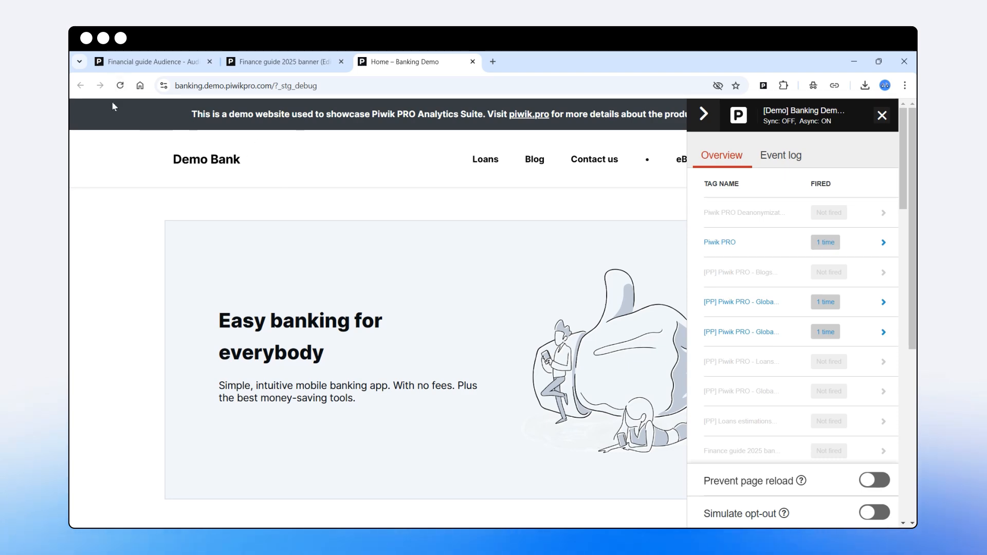
pyautogui.click(122, 87)
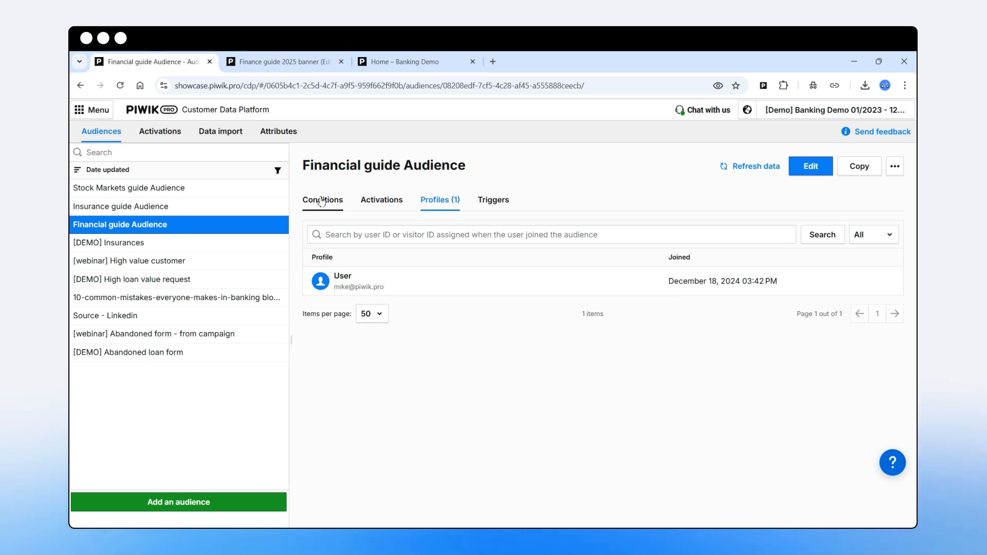
pyautogui.click(322, 204)
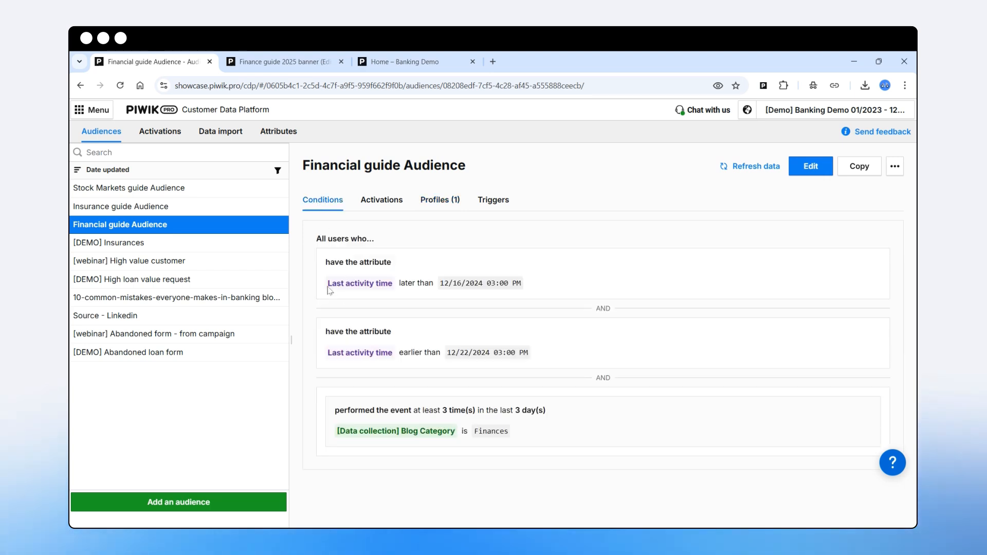
pyautogui.moveTo(328, 284); pyautogui.dragTo(528, 360)
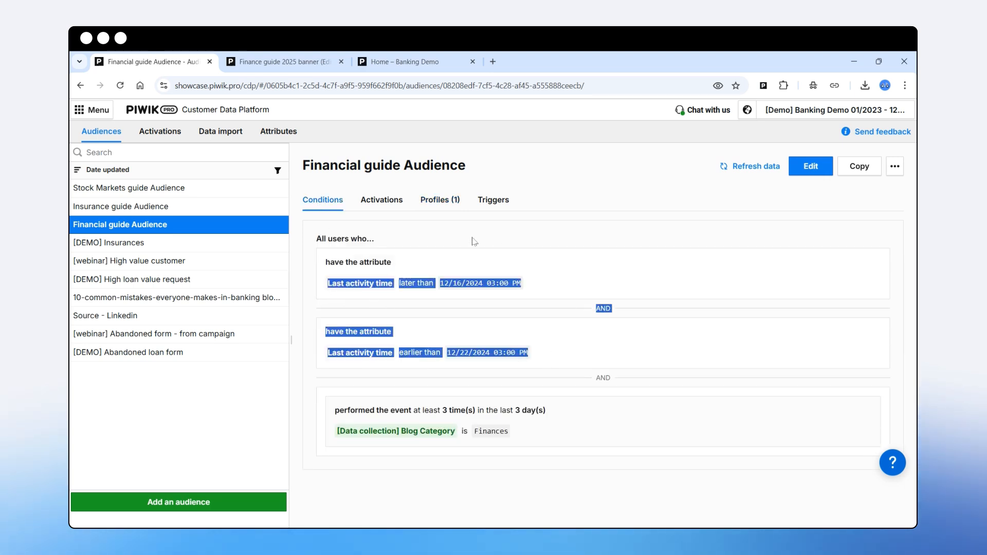
pyautogui.click(498, 317)
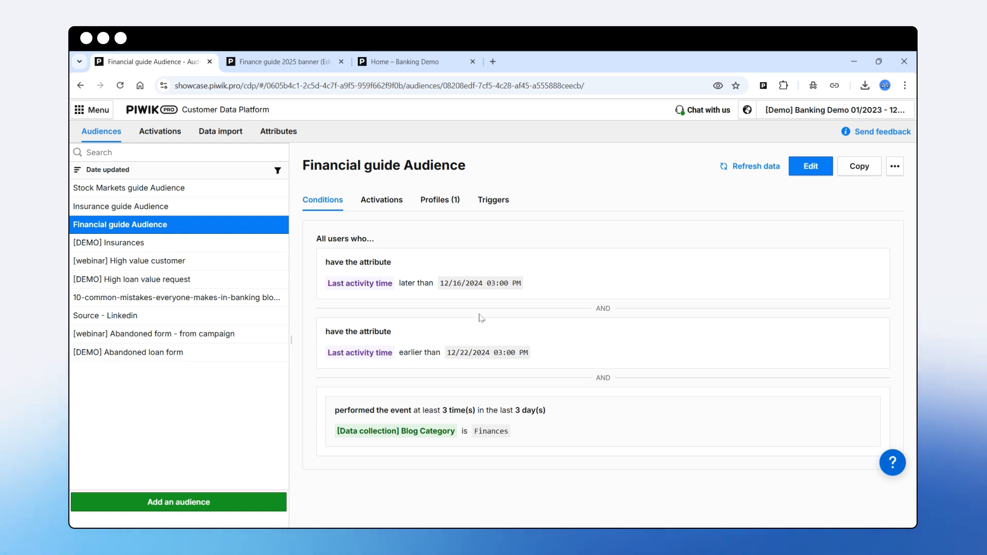
# - Leave the Finance guide 2025 banner's flight dates on 'Run forever' after trying a specific date range
pyautogui.hotkey('ctrl', 'Tab')
pyautogui.scroll(3, 396, 328)
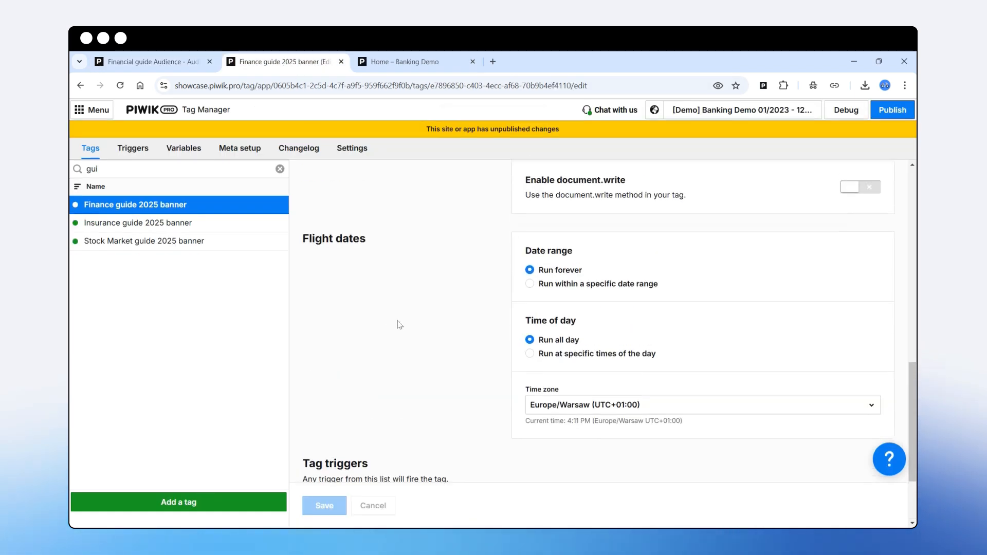
pyautogui.moveTo(305, 270); pyautogui.dragTo(387, 273)
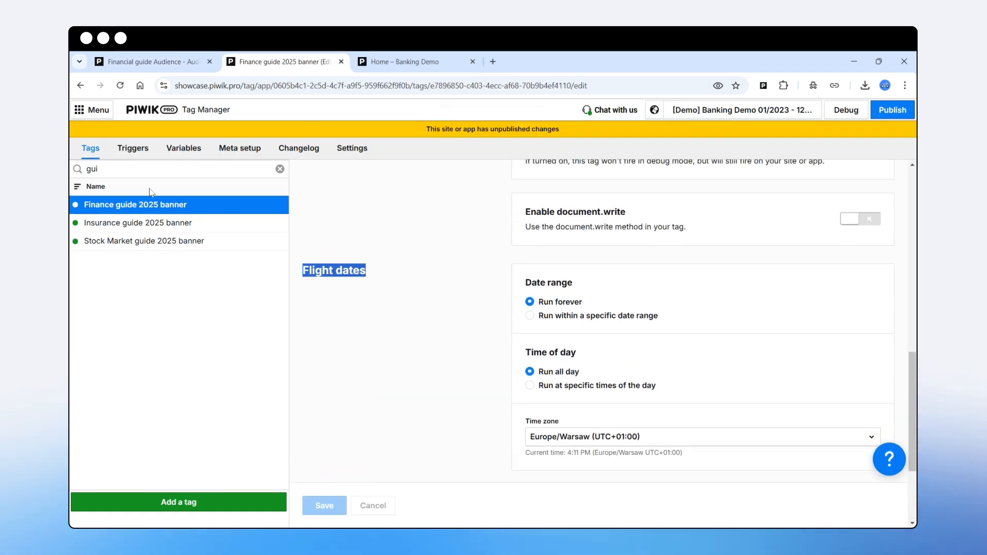
pyautogui.scroll(12, 465, 341)
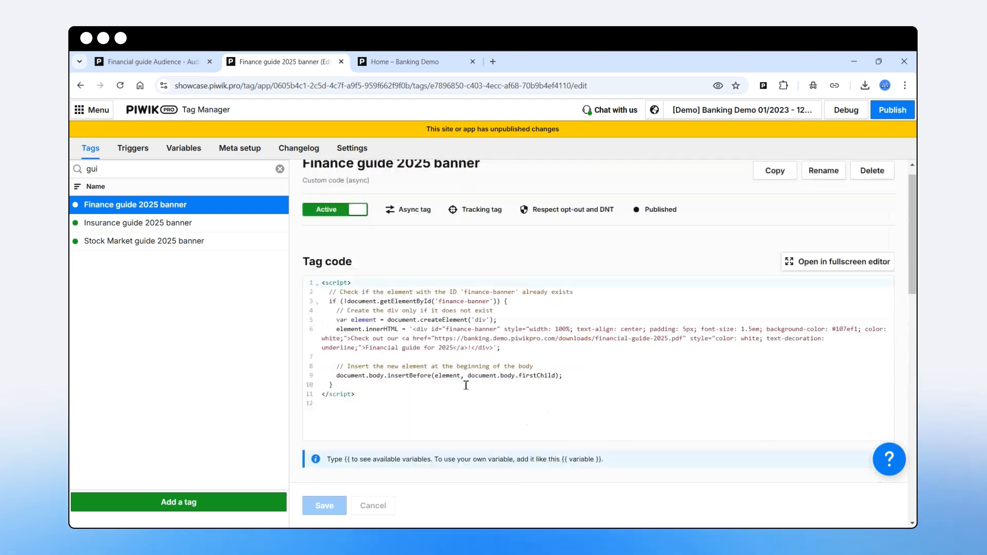
pyautogui.scroll(-10, 470, 413)
pyautogui.scroll(-4, 474, 408)
pyautogui.scroll(1, 313, 237)
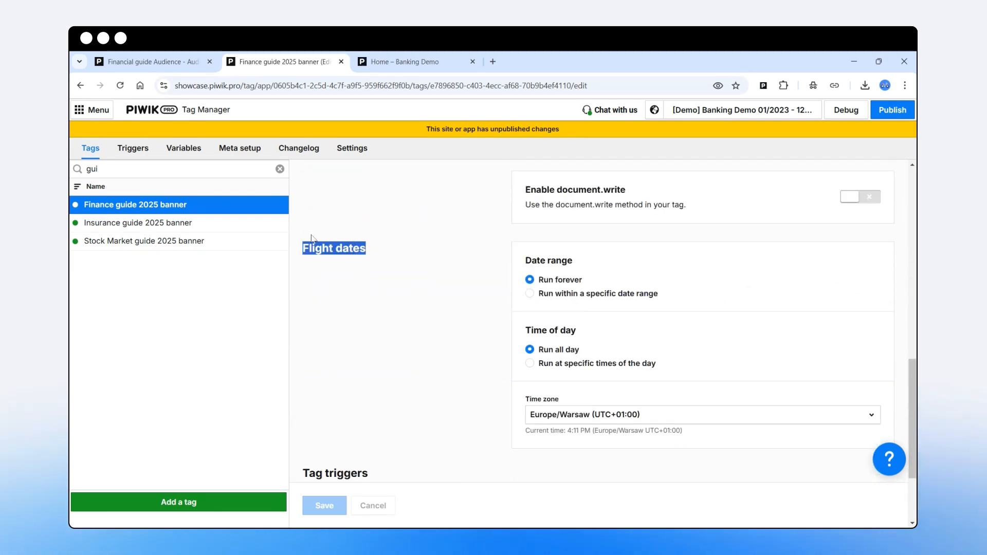
pyautogui.click(531, 294)
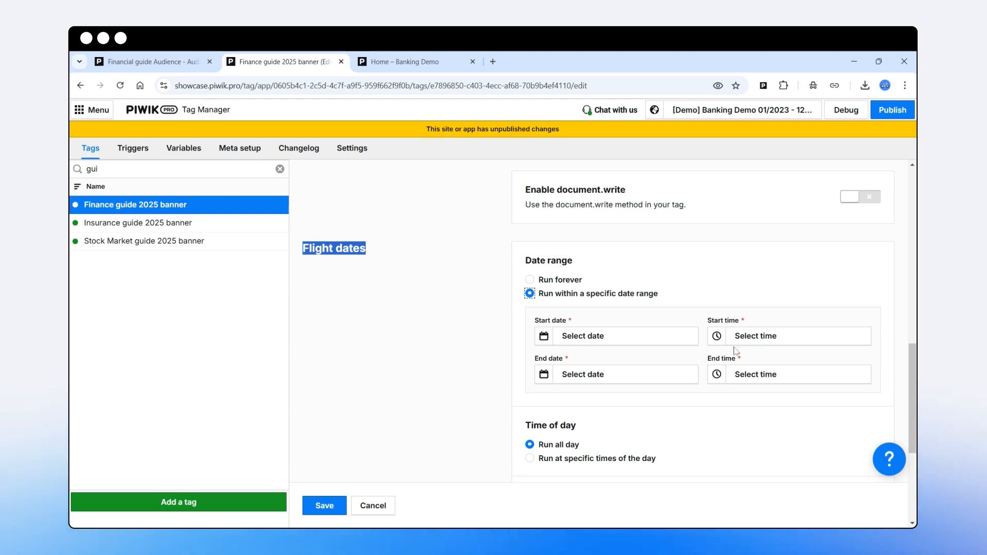
pyautogui.click(531, 281)
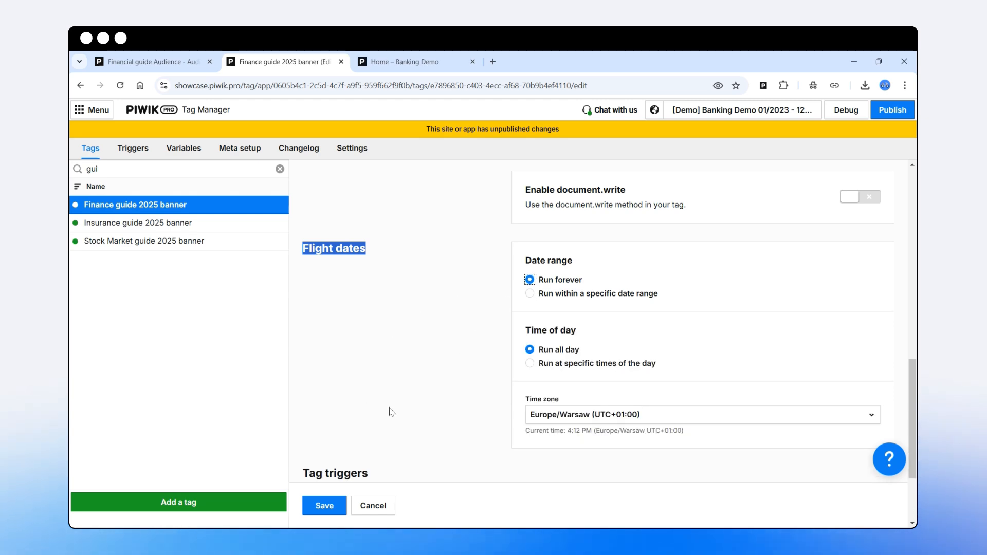
pyautogui.scroll(15, 395, 410)
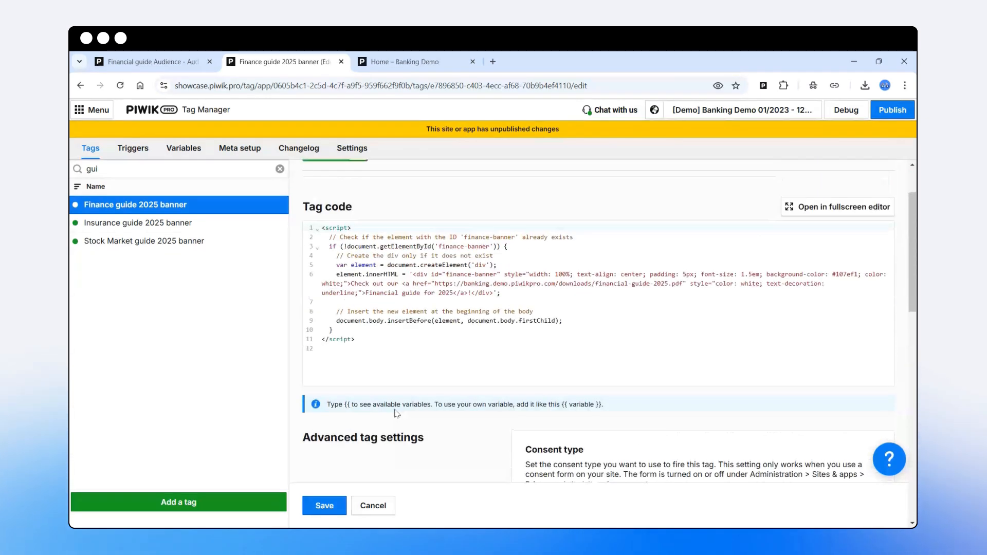
# - Save the Finance guide 2025 banner tag and publish all changes
pyautogui.click(332, 512)
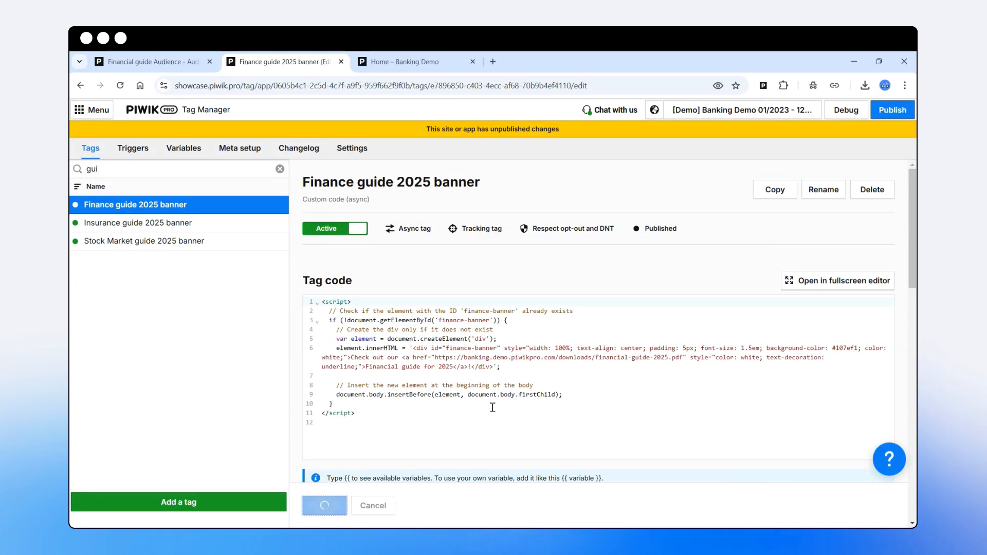
pyautogui.click(887, 116)
pyautogui.click(632, 350)
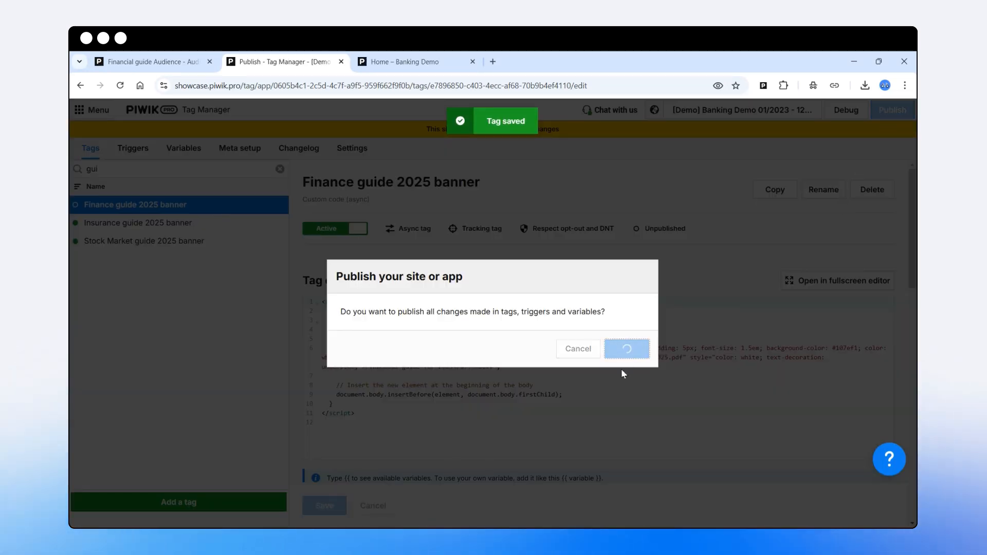